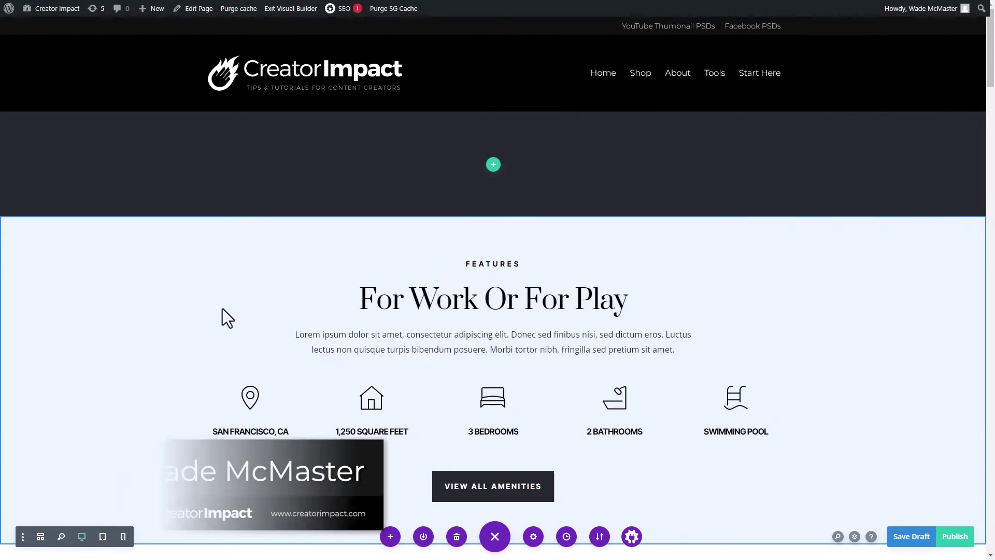
Step: Scroll back up to the empty dark section at the top of the page
scroll(269, 290, down, 5)
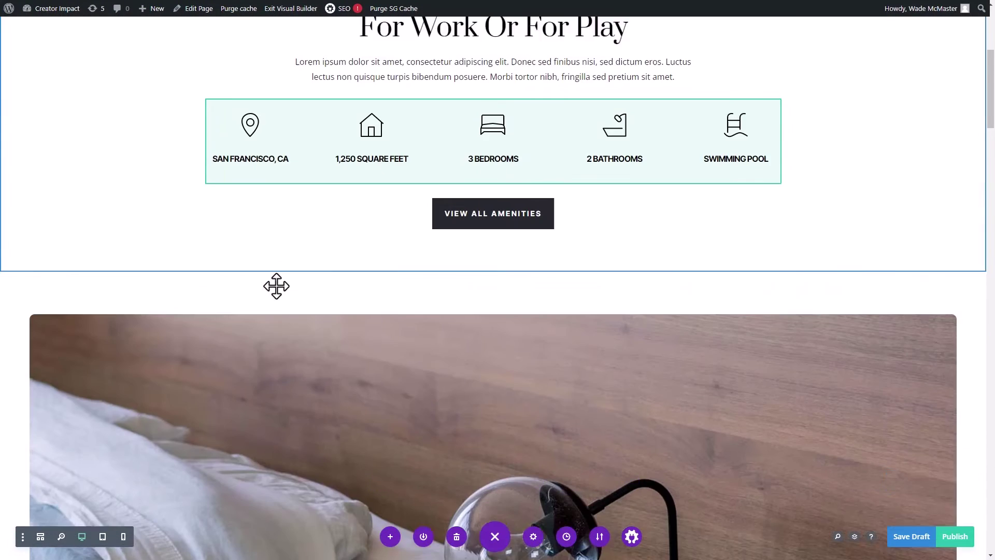
scroll(277, 286, up, 5)
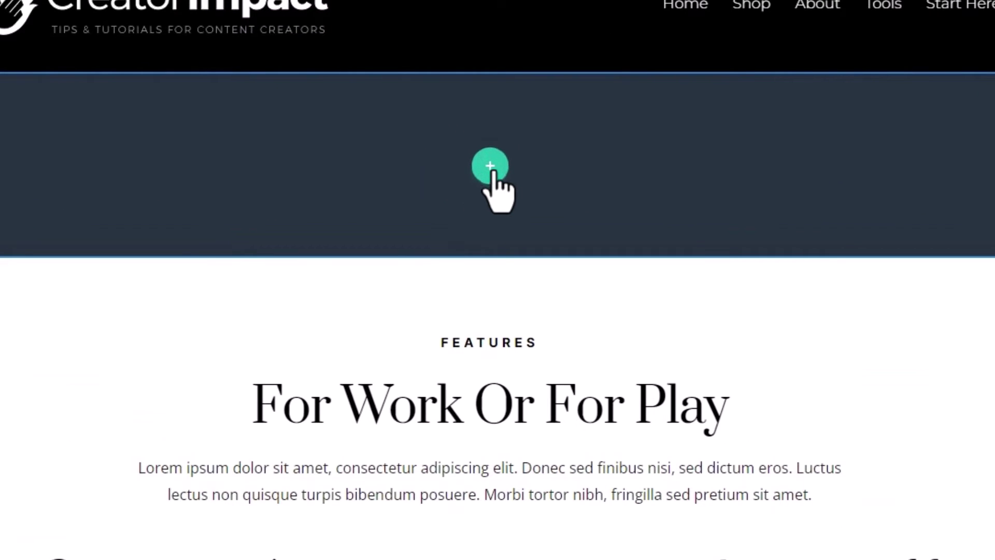
Step: Insert a two-column row into the dark top section, keeping its column layout unchanged
click(490, 166)
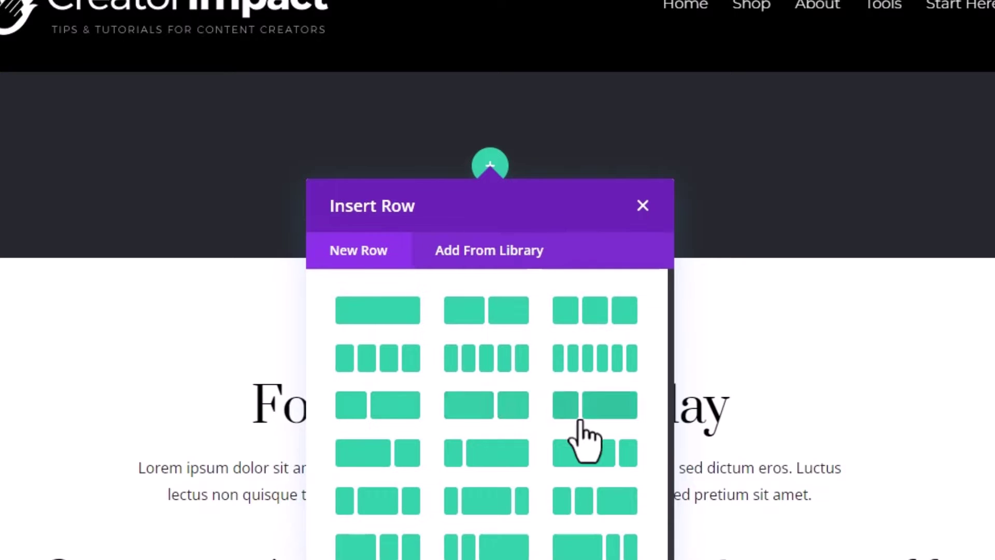
click(483, 412)
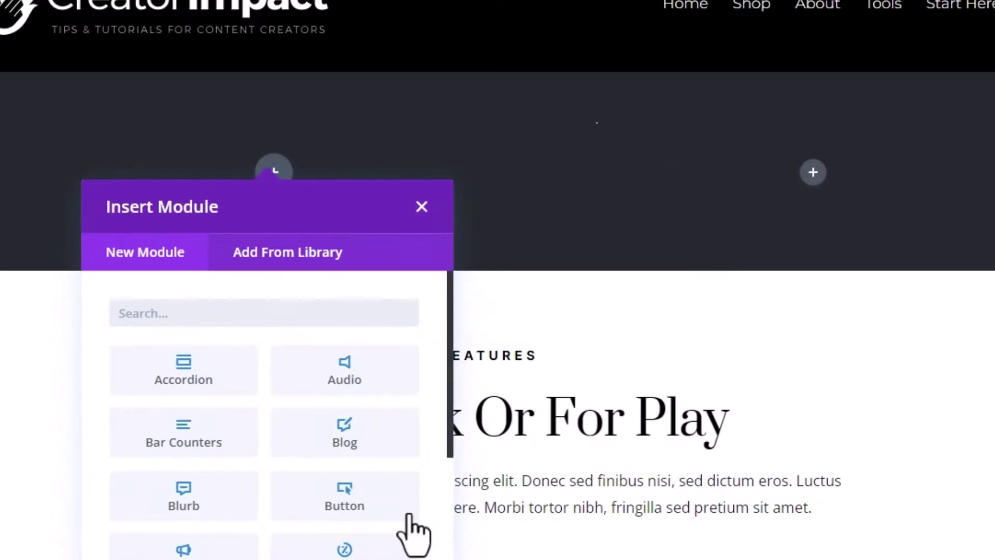
scroll(363, 528, down, 5)
scroll(180, 472, up, 6)
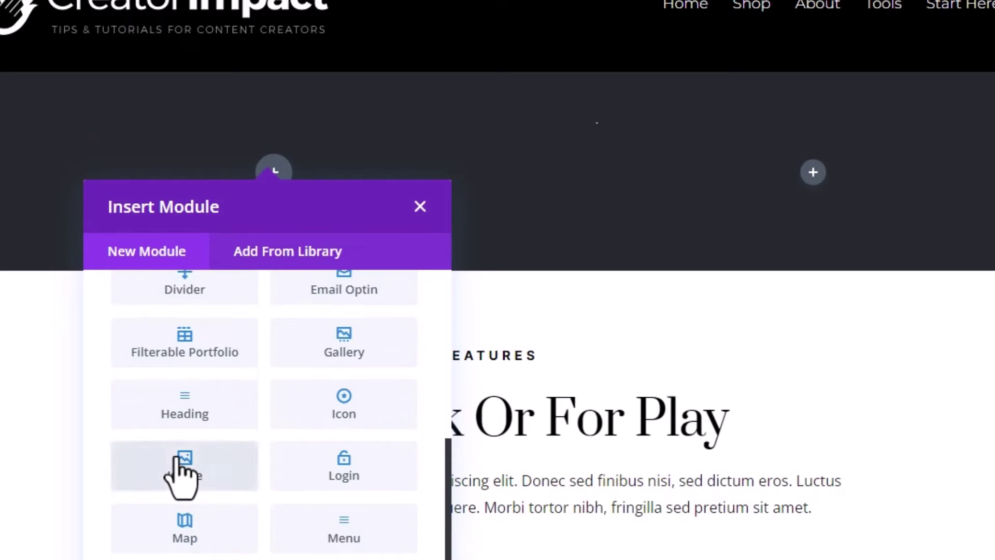
scroll(184, 469, up, 3)
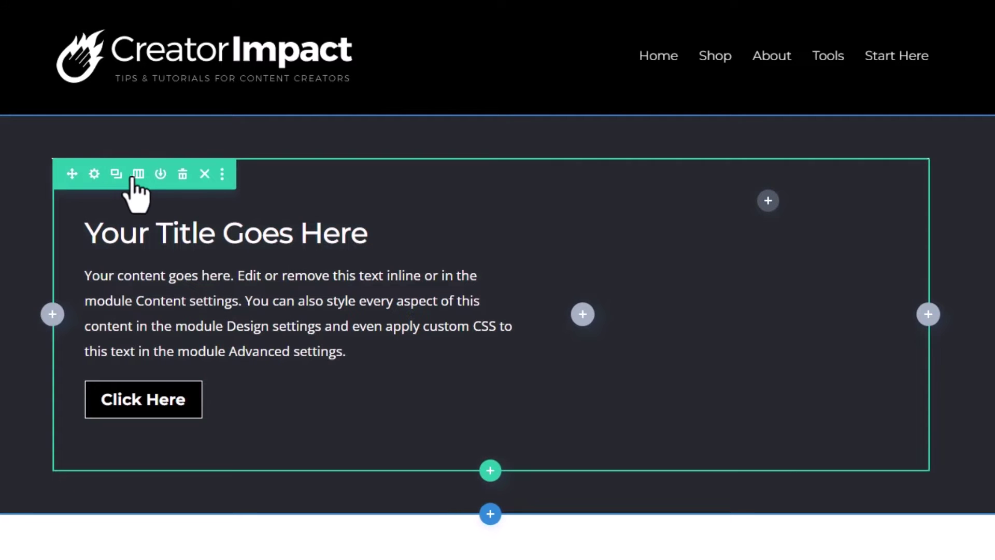
click(138, 174)
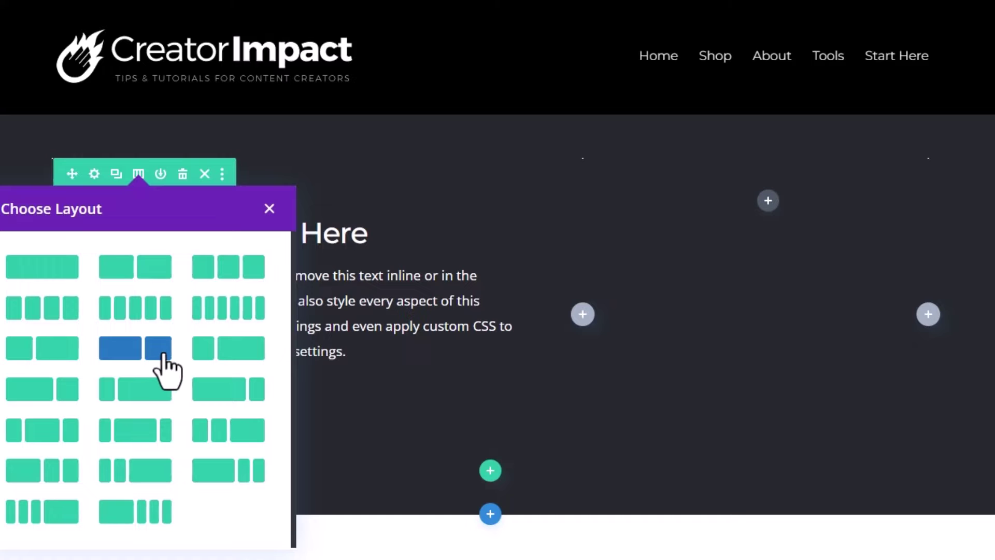
key(Escape)
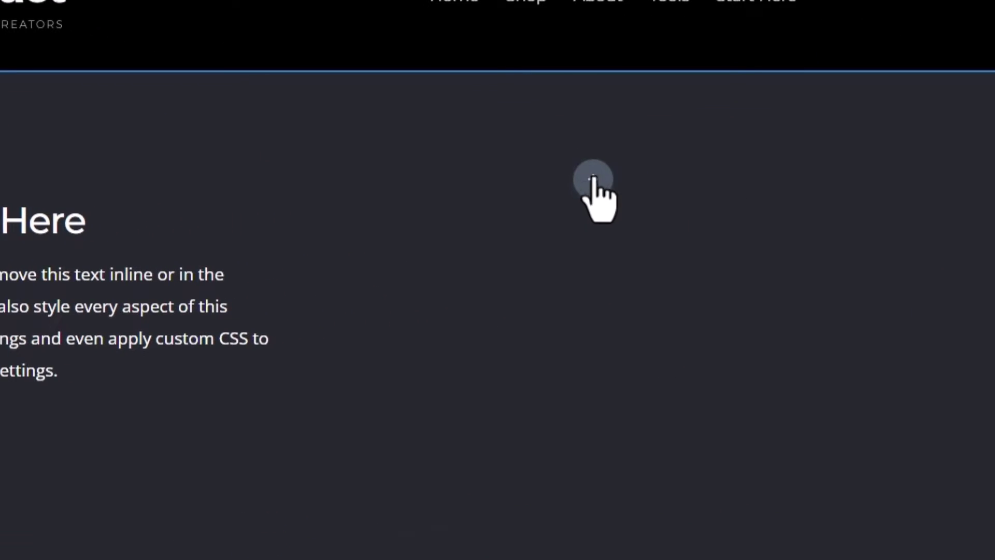
Step: Add an Image module with timing.jpg to the right column and save it
click(593, 179)
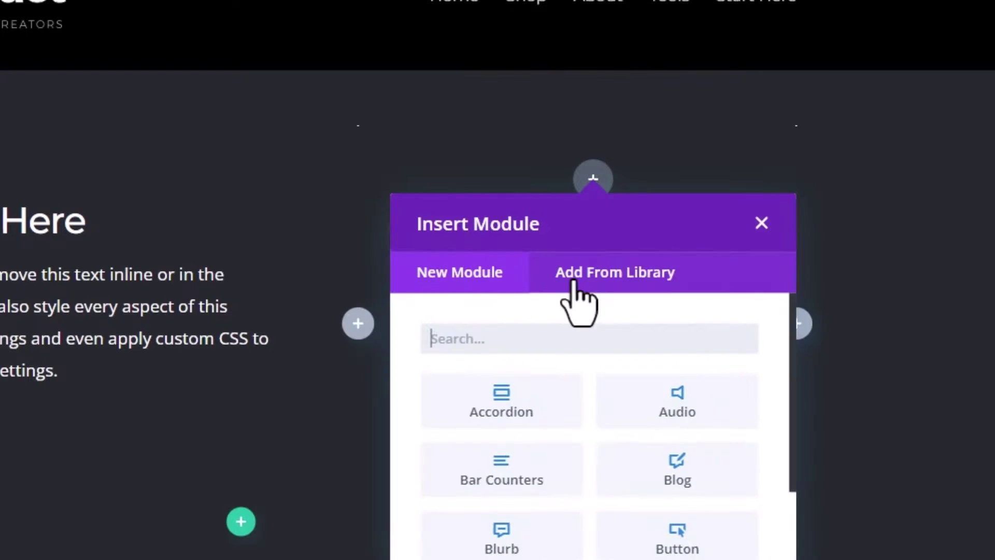
scroll(563, 363, down, 3)
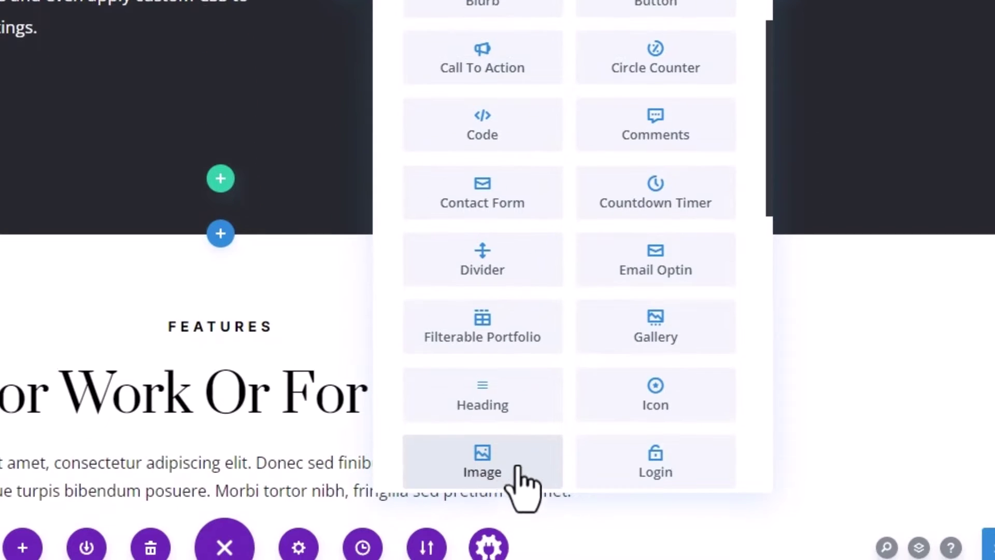
click(496, 478)
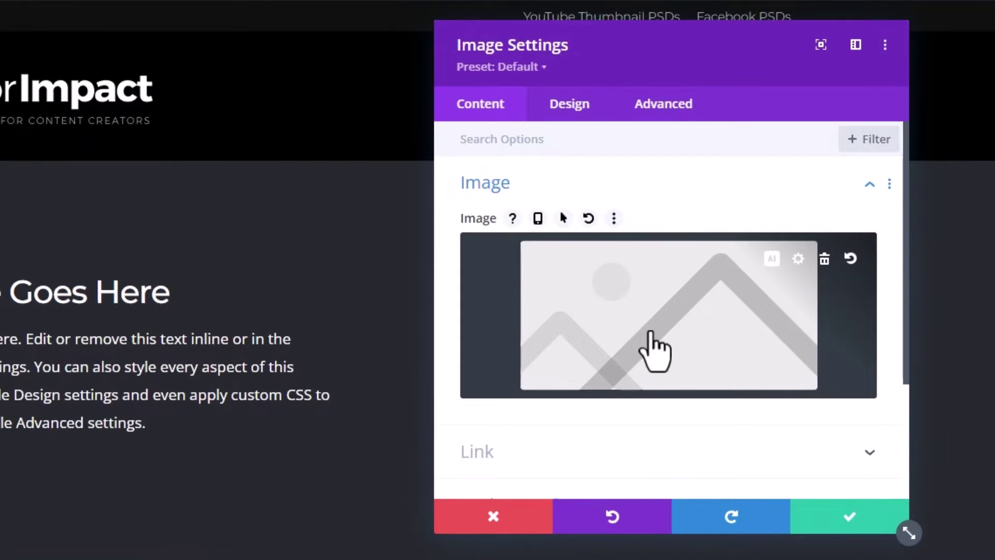
click(654, 352)
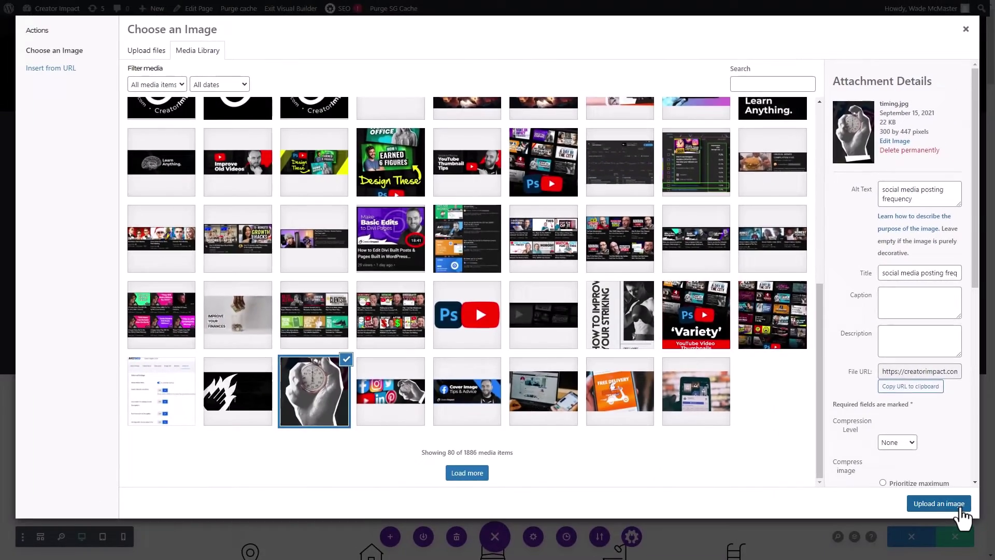
click(939, 504)
drag(707, 60, 313, 71)
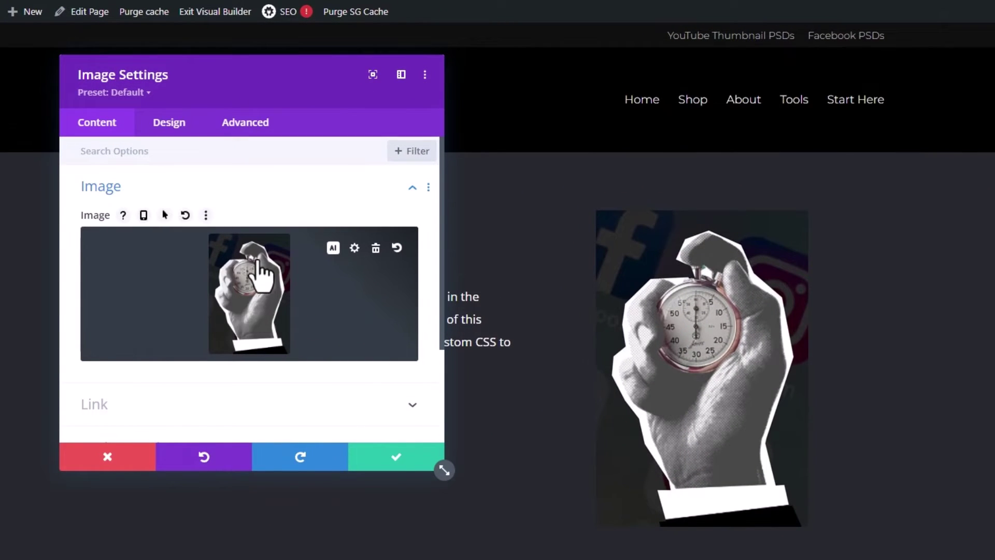
click(398, 458)
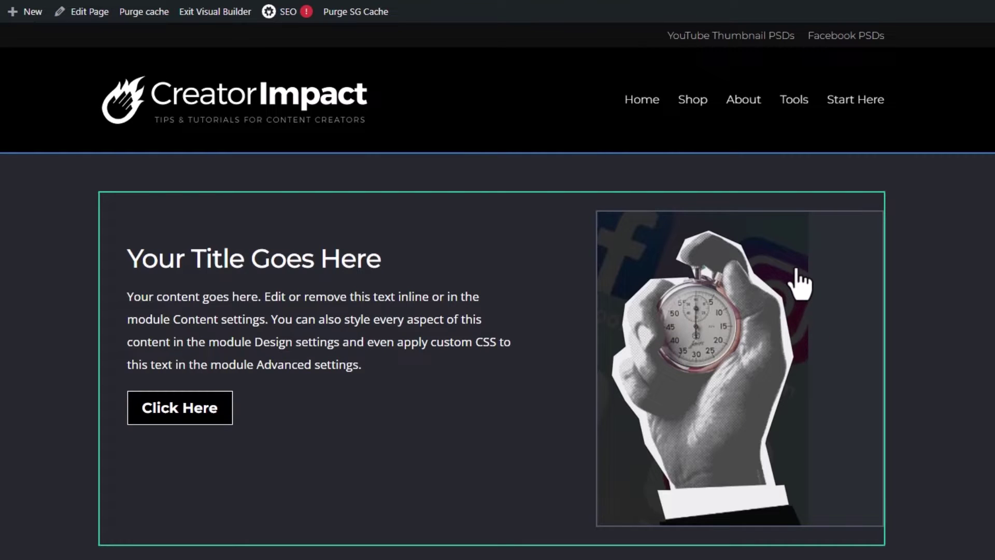
Step: Add a second Image module with the laptop-and-lamp photo below the stopwatch, then save
scroll(727, 311, down, 1)
mouse_move(764, 357)
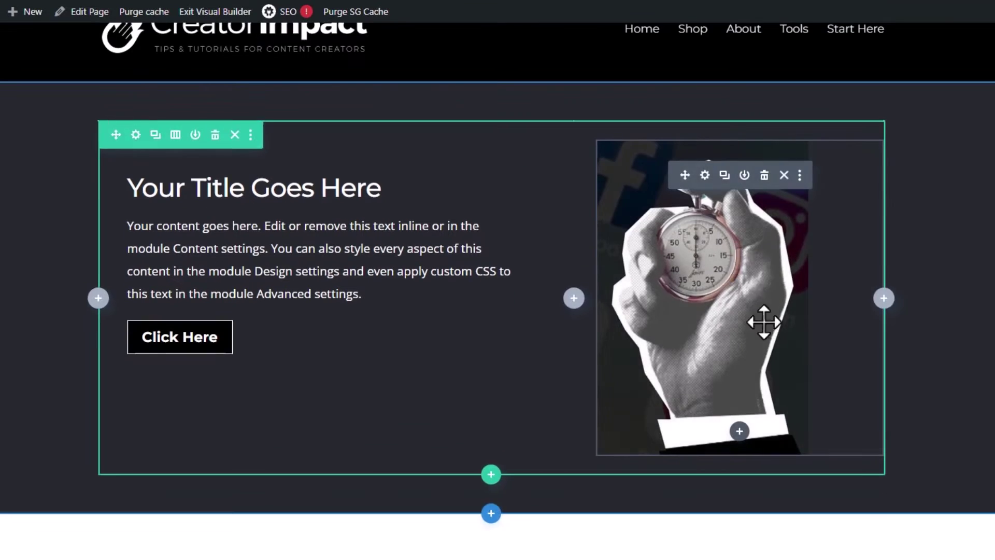
click(740, 434)
scroll(726, 358, down, 5)
click(673, 346)
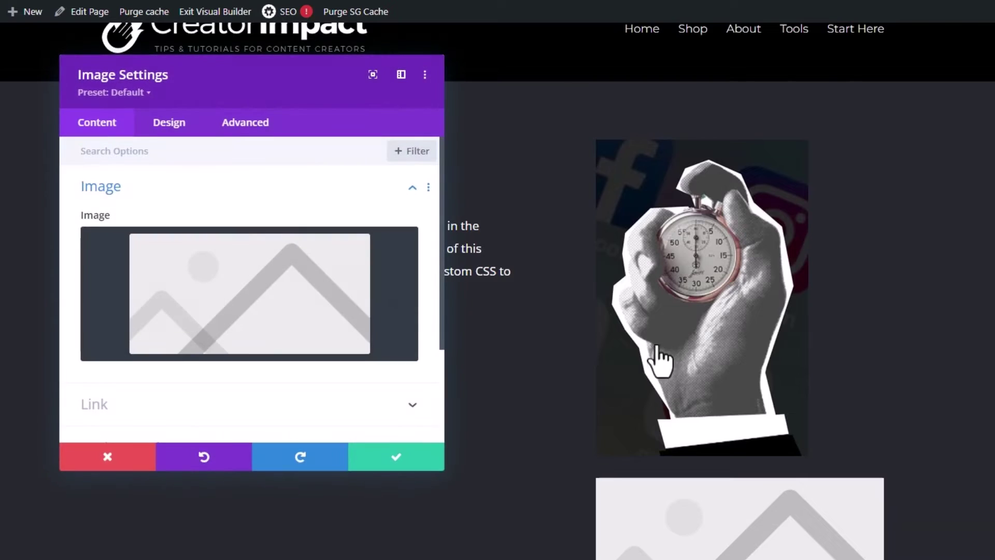
click(174, 284)
scroll(471, 550, down, 3)
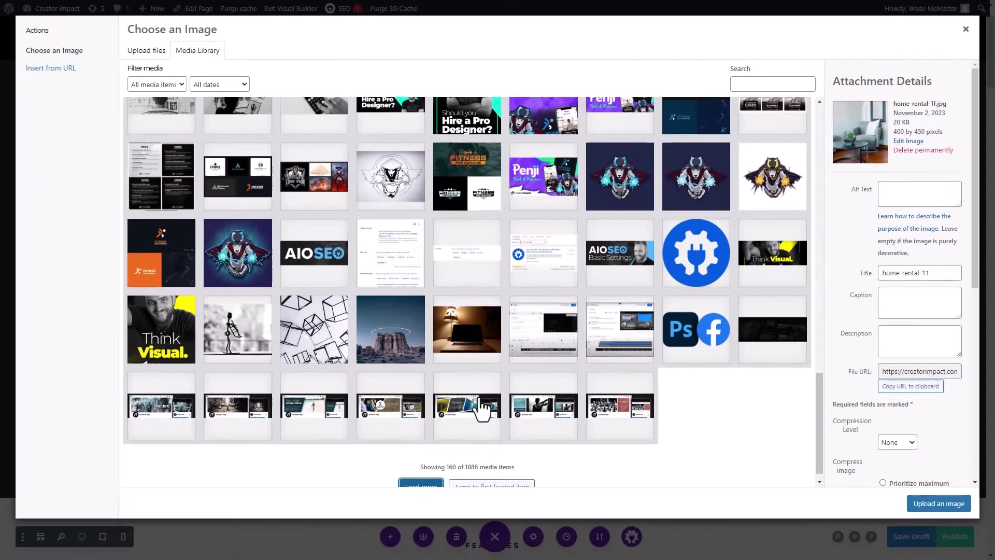
click(470, 343)
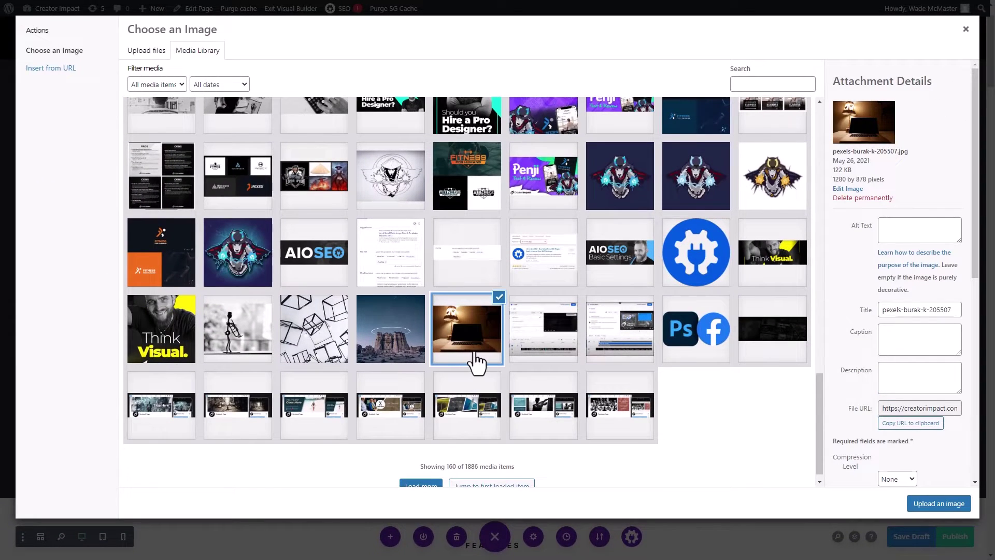
click(941, 504)
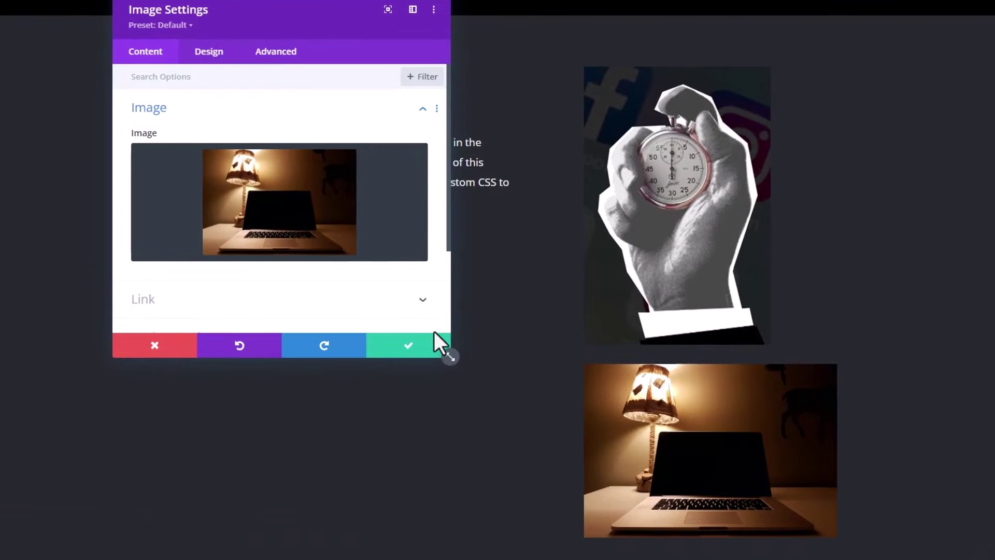
click(432, 353)
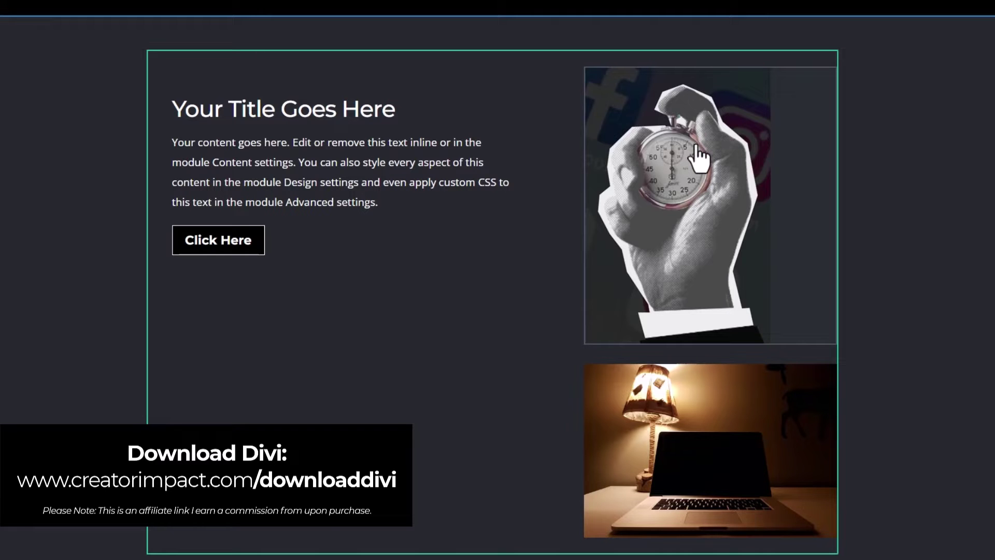
mouse_move(705, 159)
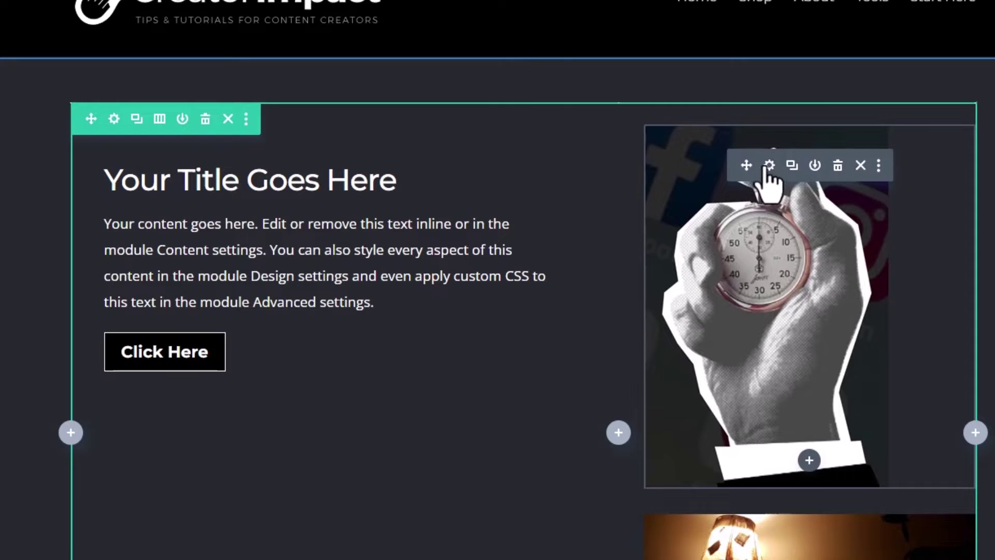
Step: Right-align the stopwatch image in its Design settings
click(769, 165)
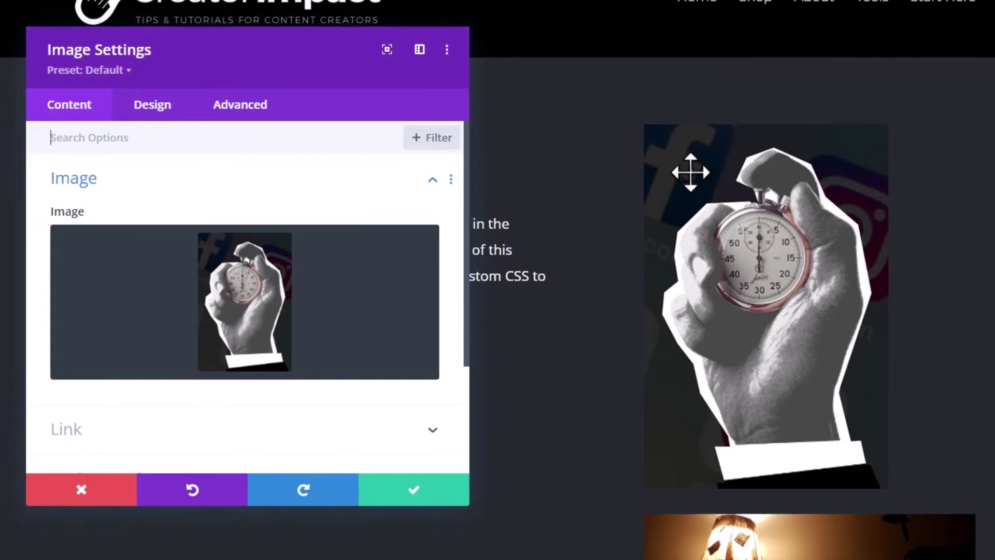
click(150, 119)
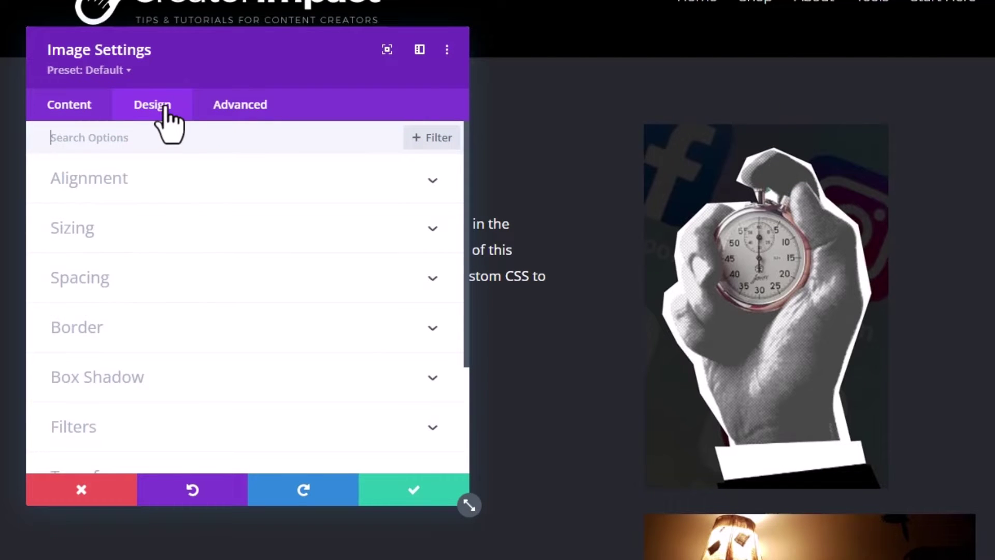
click(86, 179)
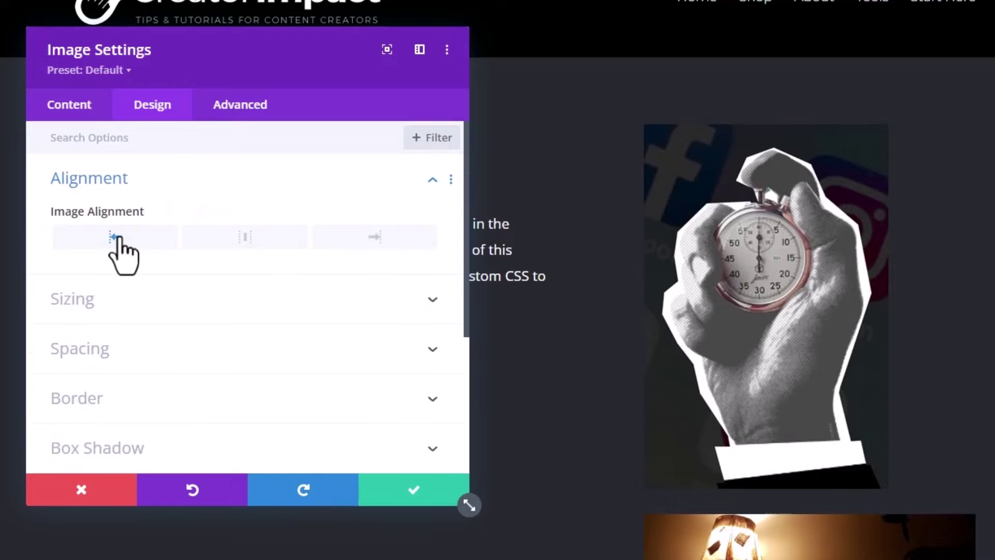
click(360, 237)
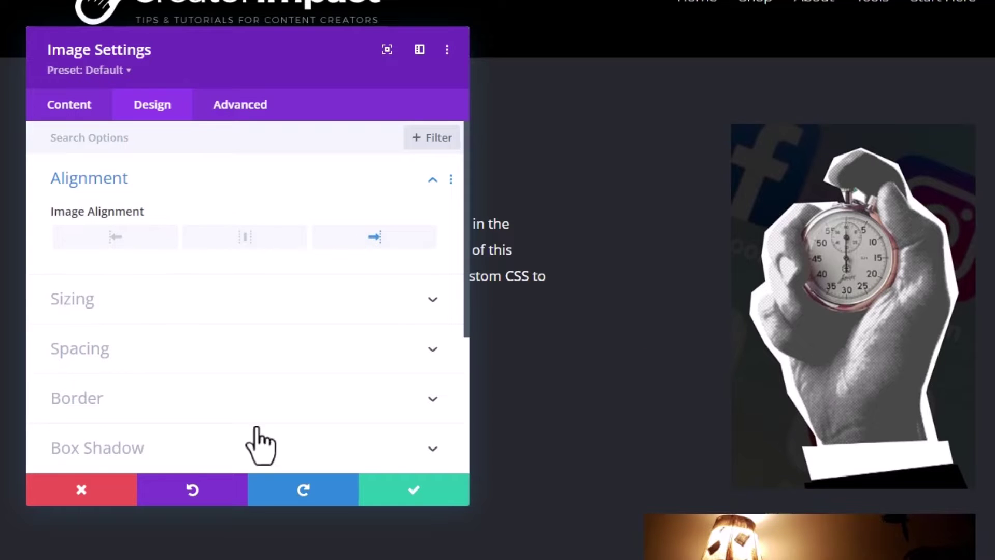
Step: Set the stopwatch image's Max Width to 70% and save
click(105, 308)
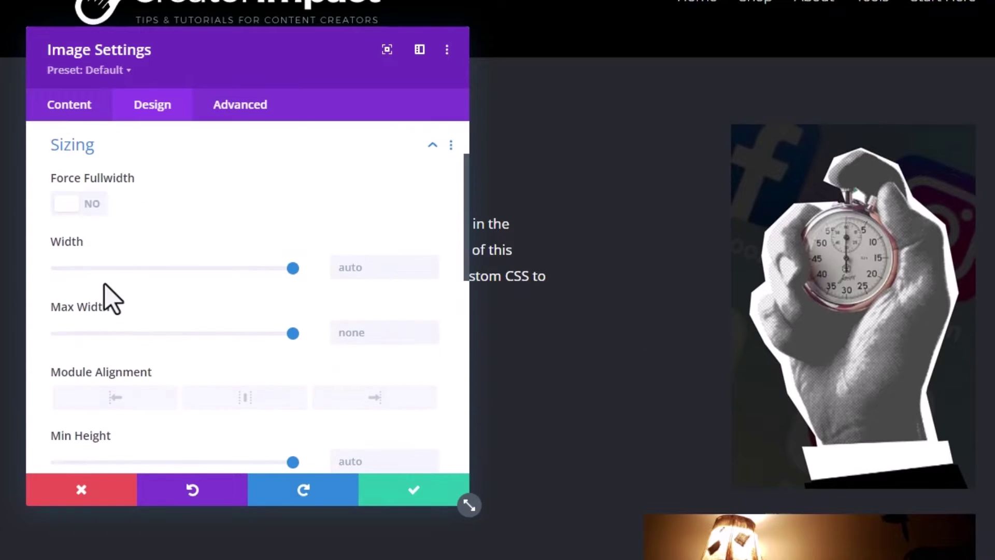
click(359, 333)
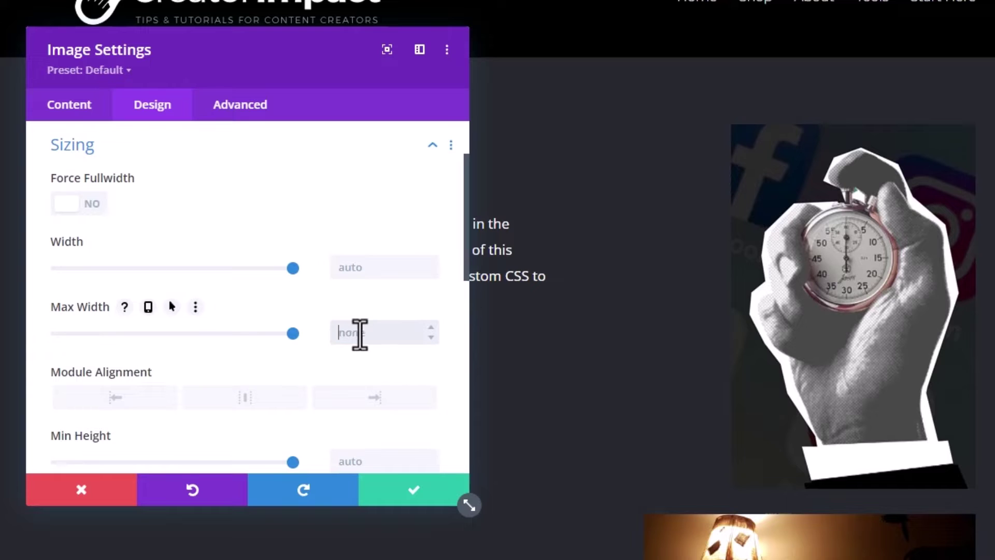
text(70%)
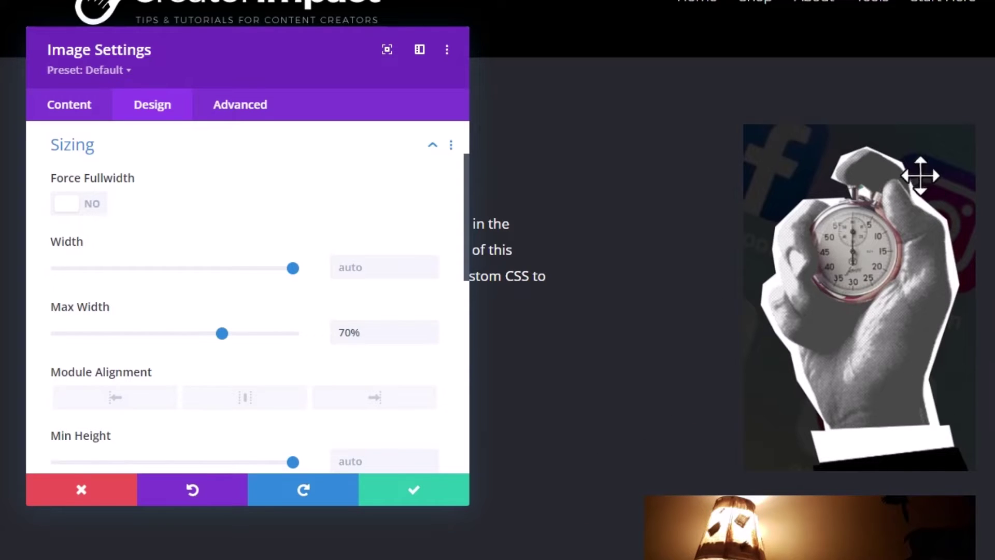
click(419, 493)
scroll(815, 518, down, 5)
Step: Set the lamp image's Max Width to 55% and save
mouse_move(828, 398)
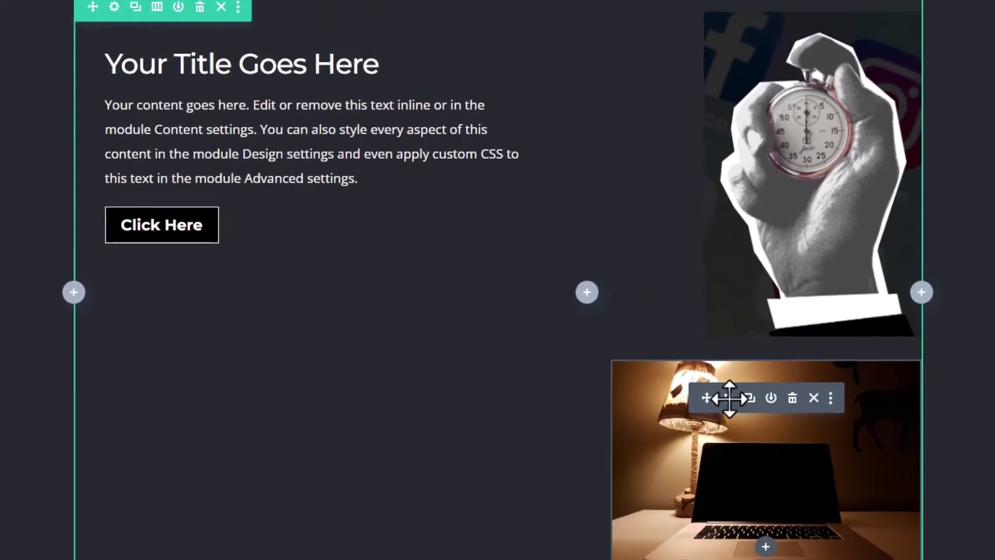
click(764, 337)
click(168, 85)
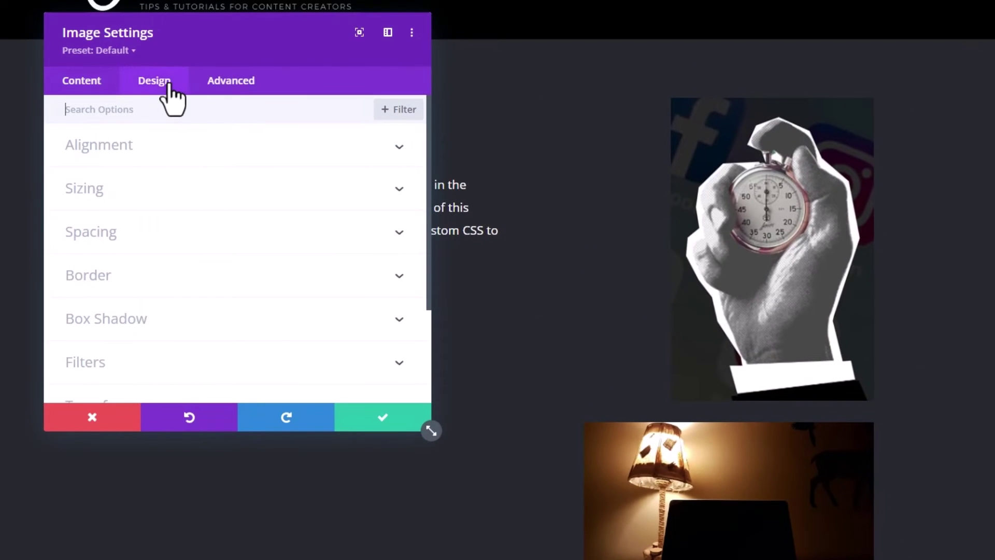
click(101, 156)
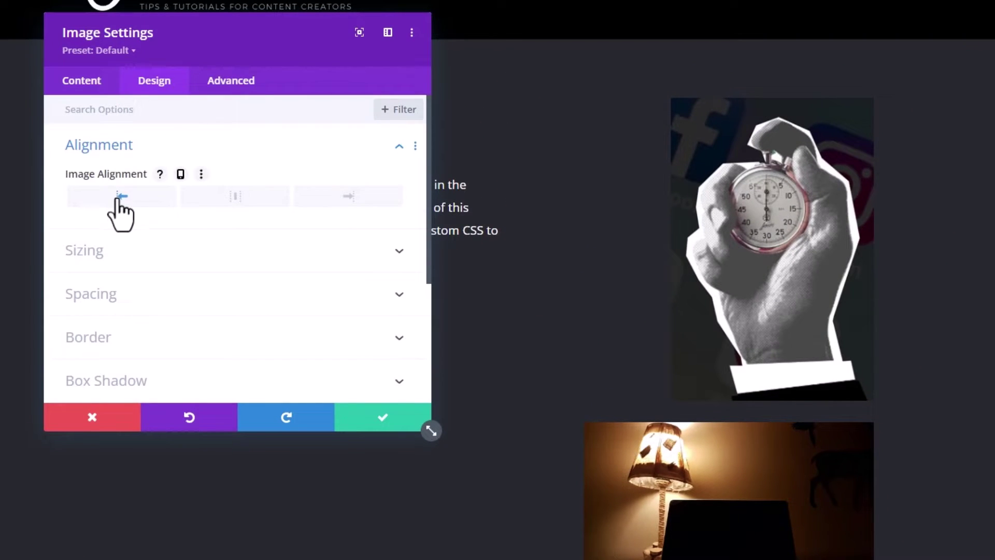
click(115, 250)
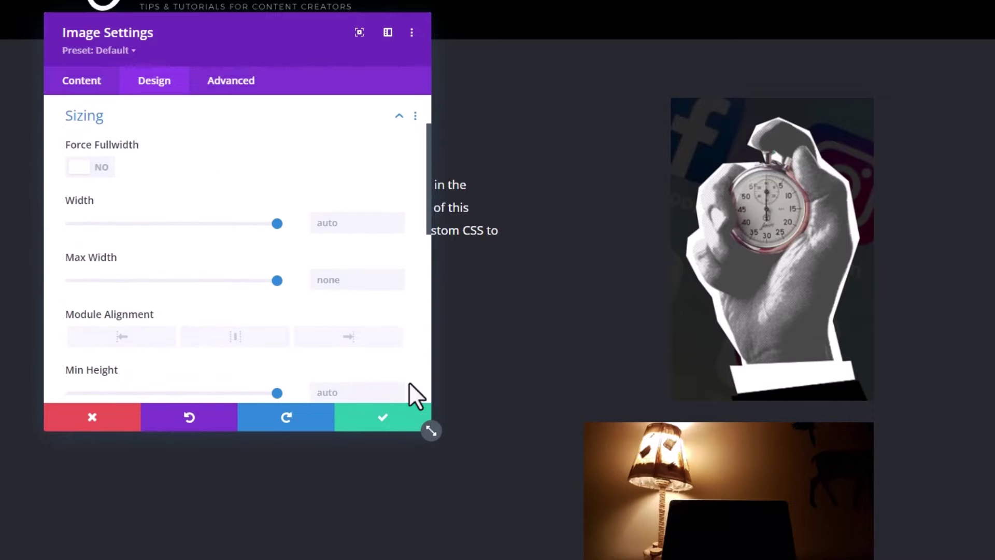
text(55%)
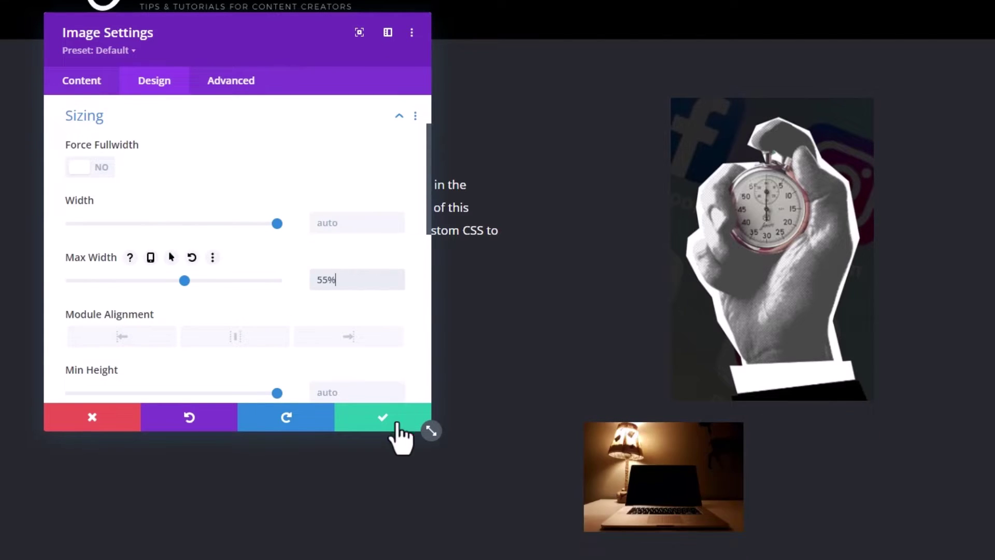
click(392, 421)
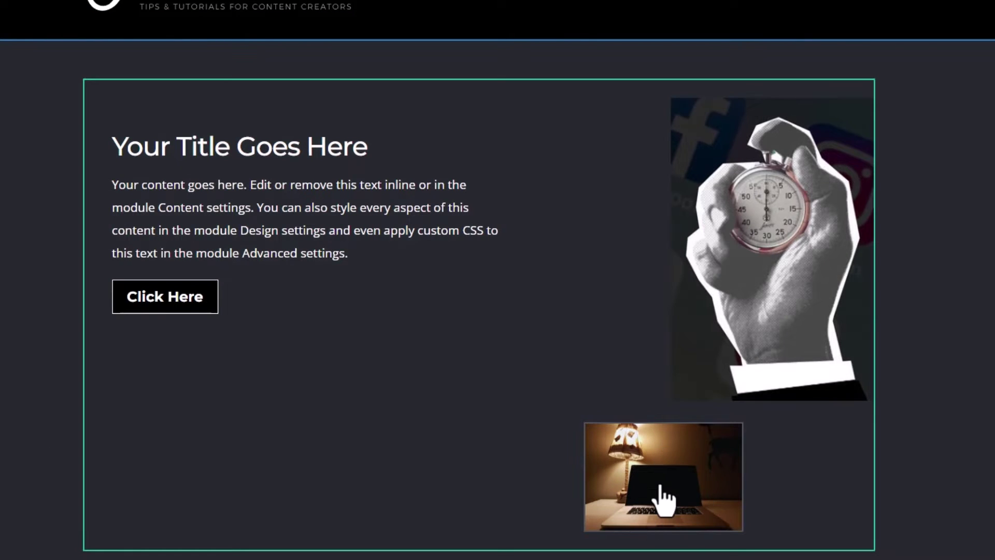
Step: Change the lamp image's Max Width to 75% and save
mouse_move(677, 489)
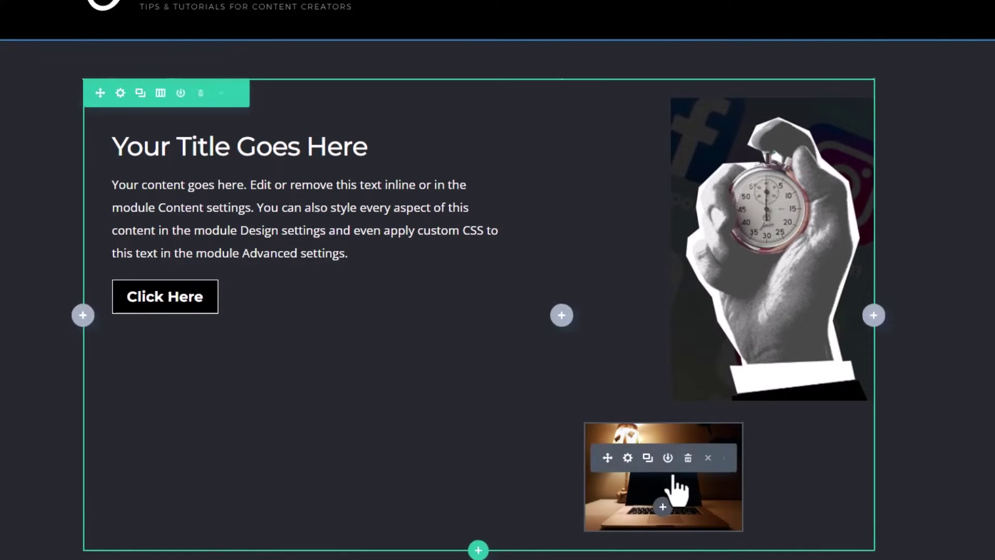
click(628, 457)
click(154, 81)
click(99, 197)
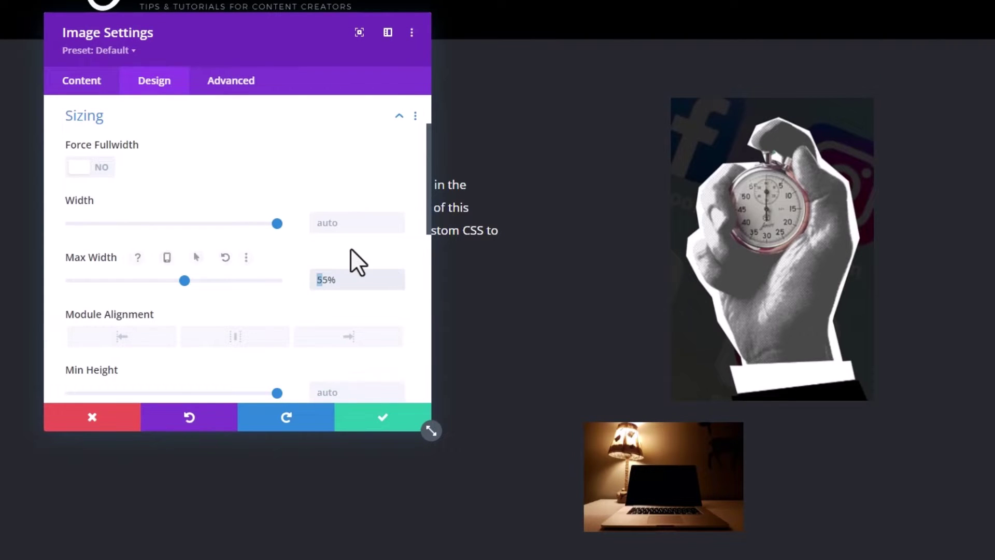
text(7)
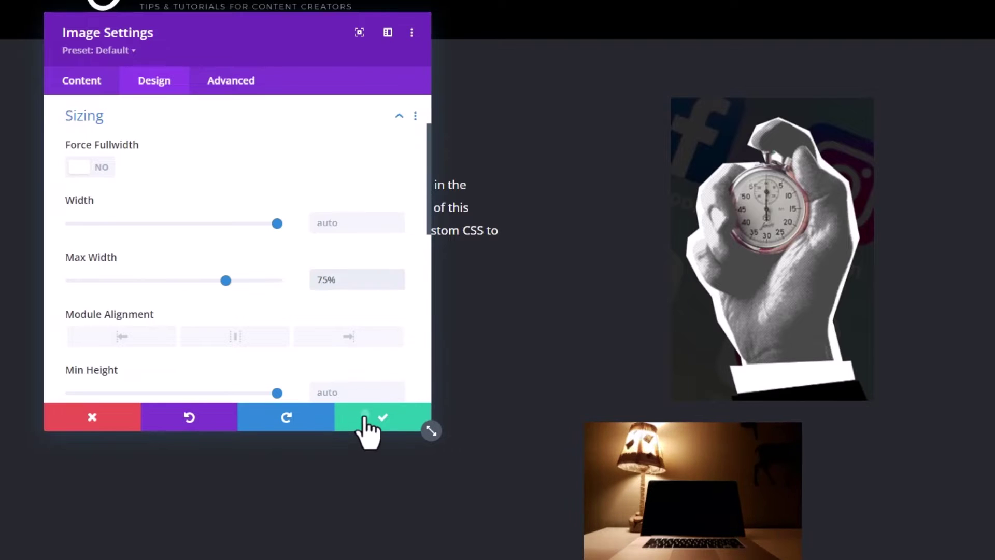
click(365, 419)
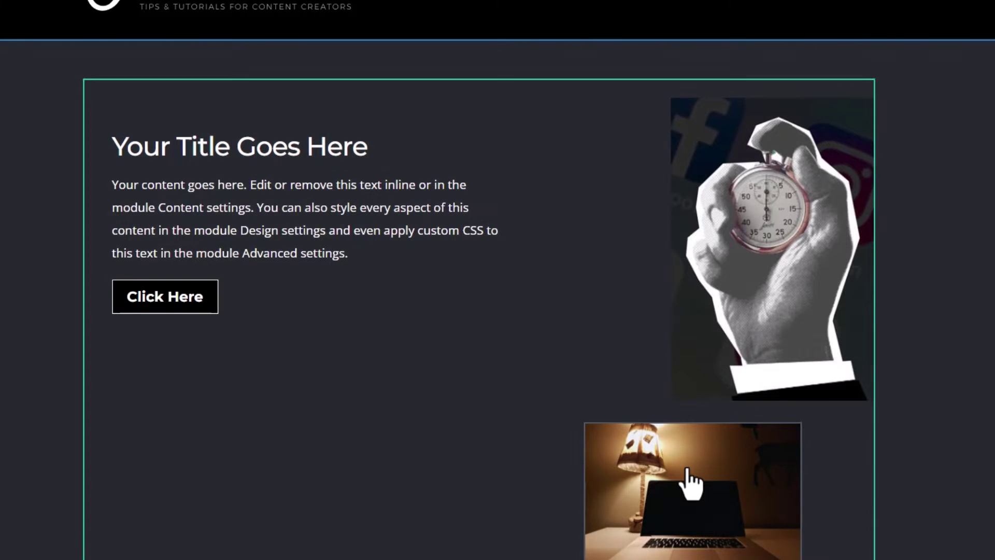
Step: Enter a -30% Margin Top in the lamp image's Spacing settings
mouse_move(687, 469)
click(658, 458)
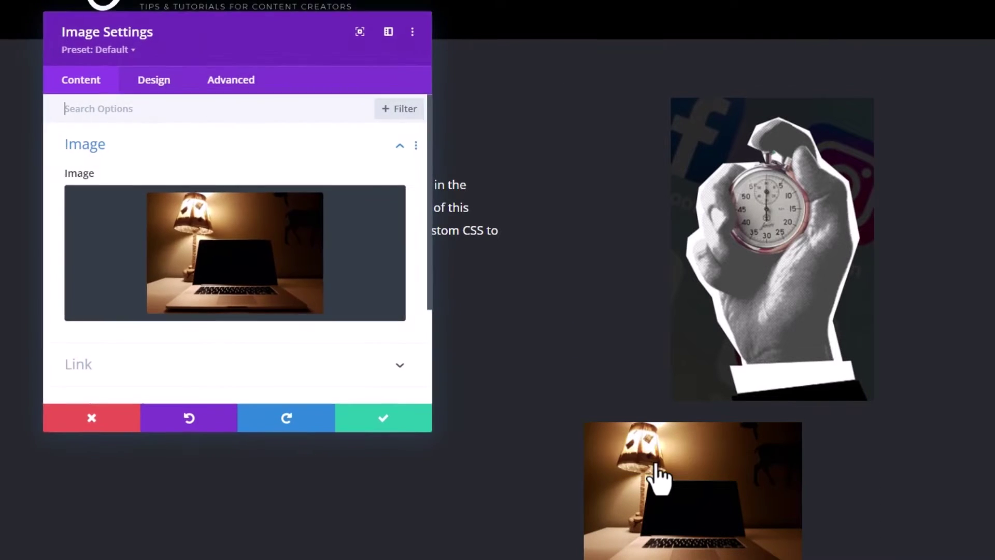
click(154, 82)
drag(228, 62, 357, 177)
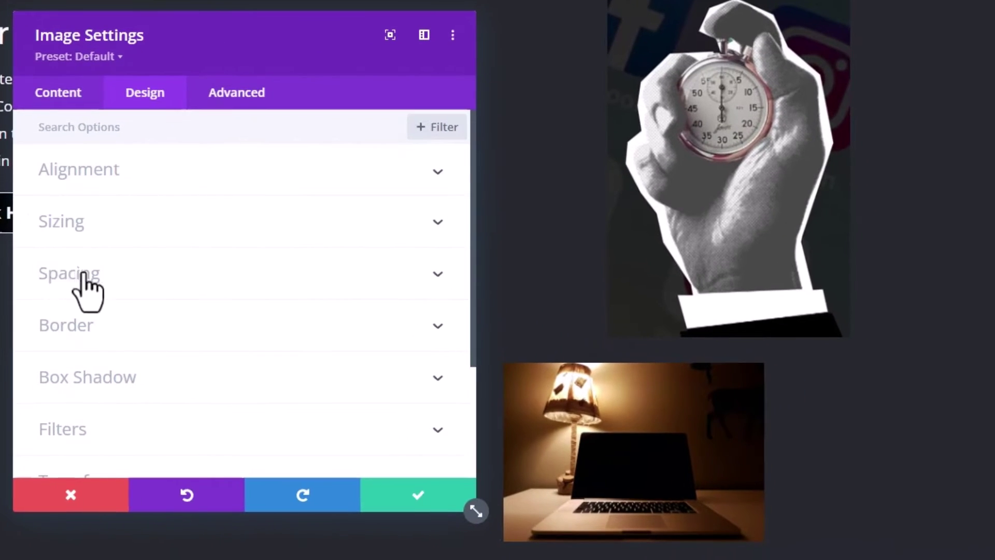
click(84, 274)
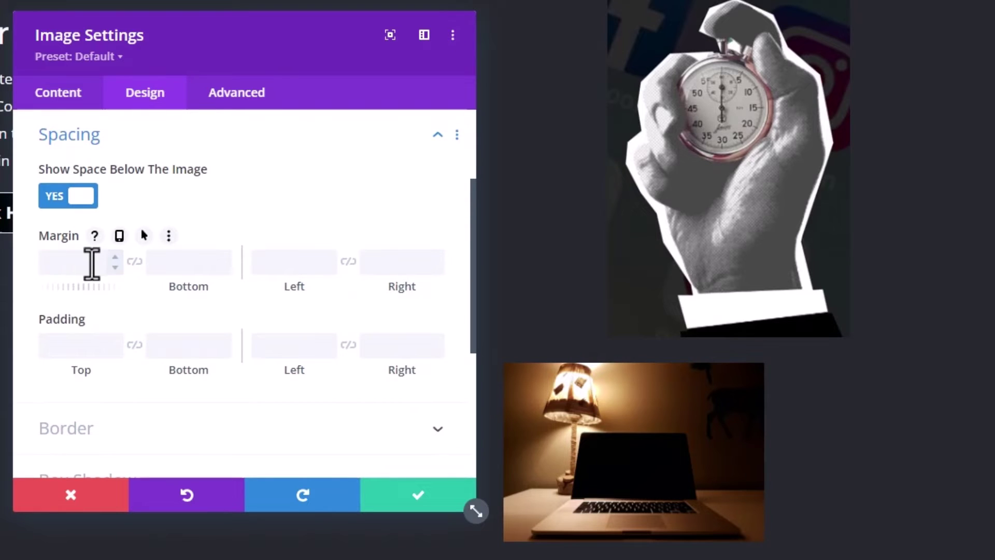
click(92, 263)
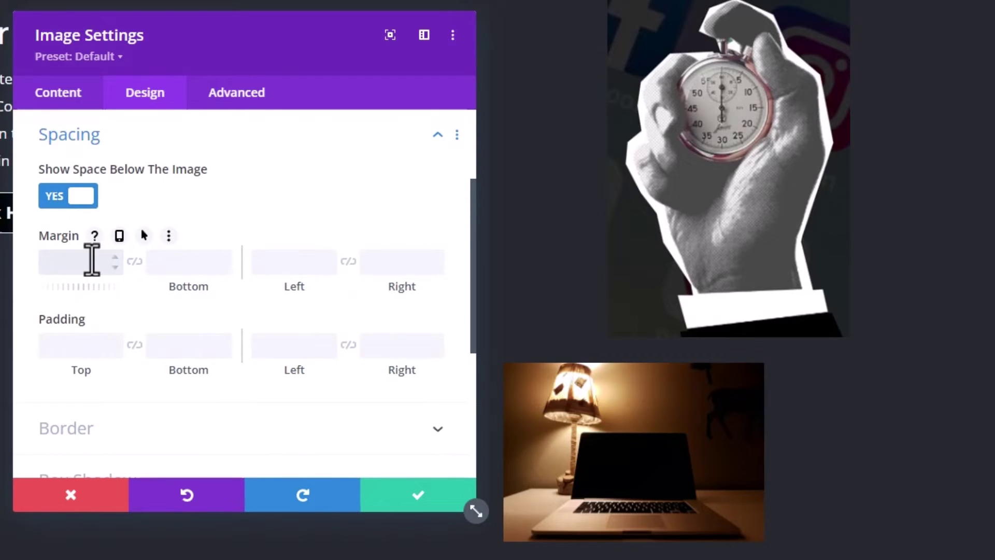
text(-30%)
key(Tab)
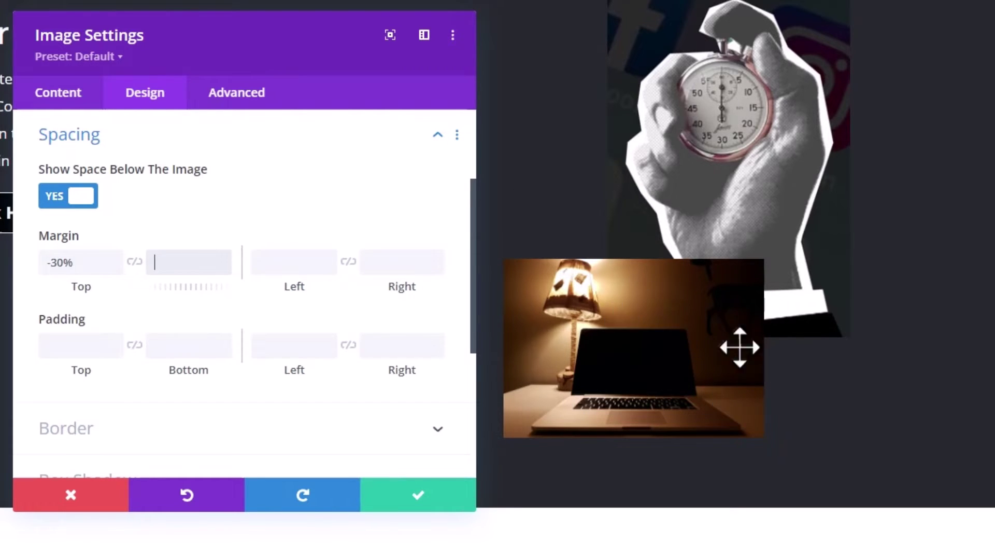
Step: Try Z Index values for the lamp image, reset it to default, and save
click(238, 101)
scroll(118, 310, down, 3)
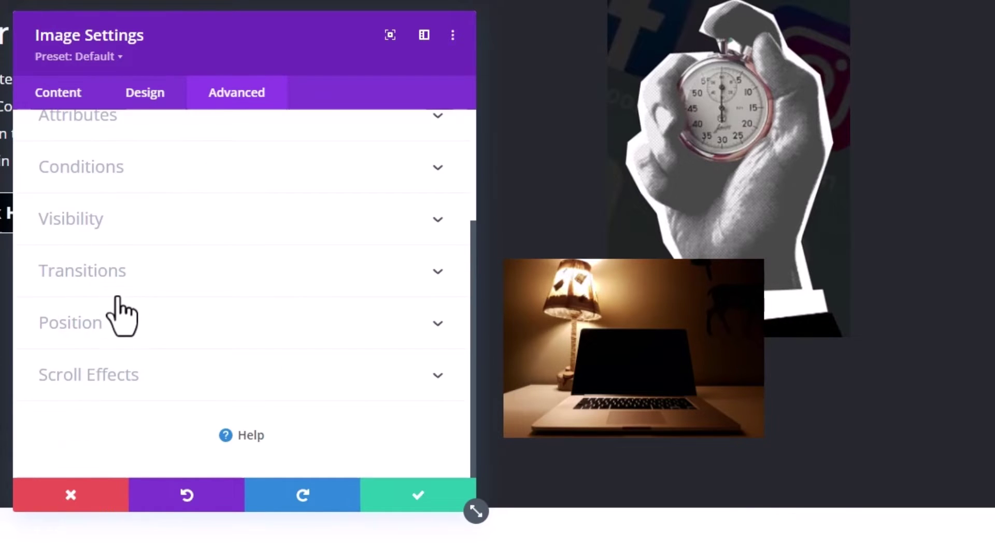
click(118, 306)
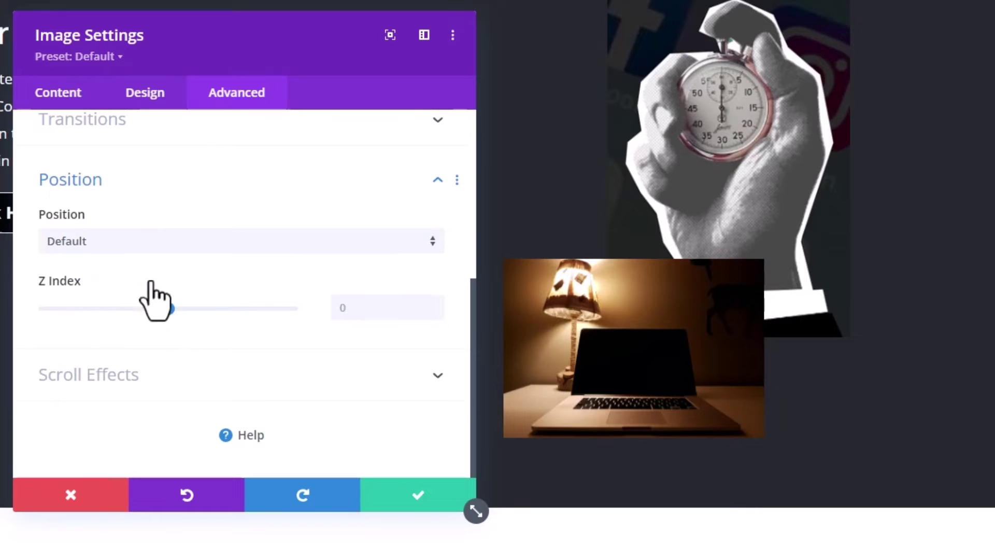
drag(168, 309, 126, 311)
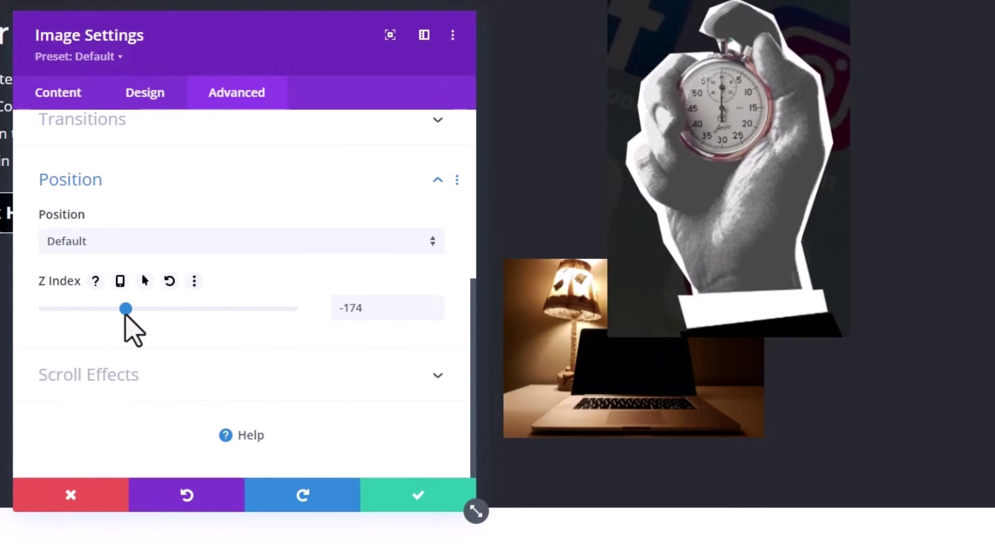
drag(115, 313, 244, 318)
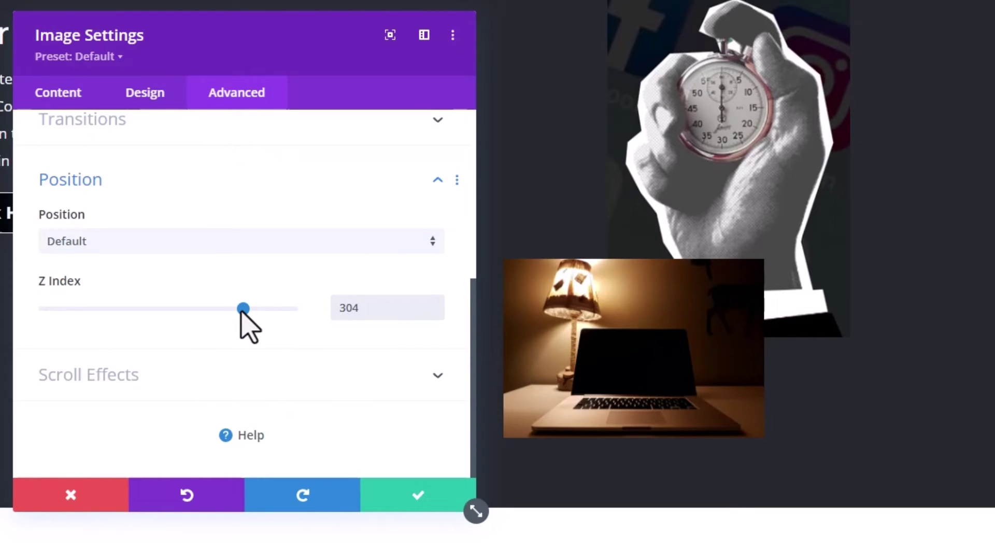
drag(242, 311, 169, 309)
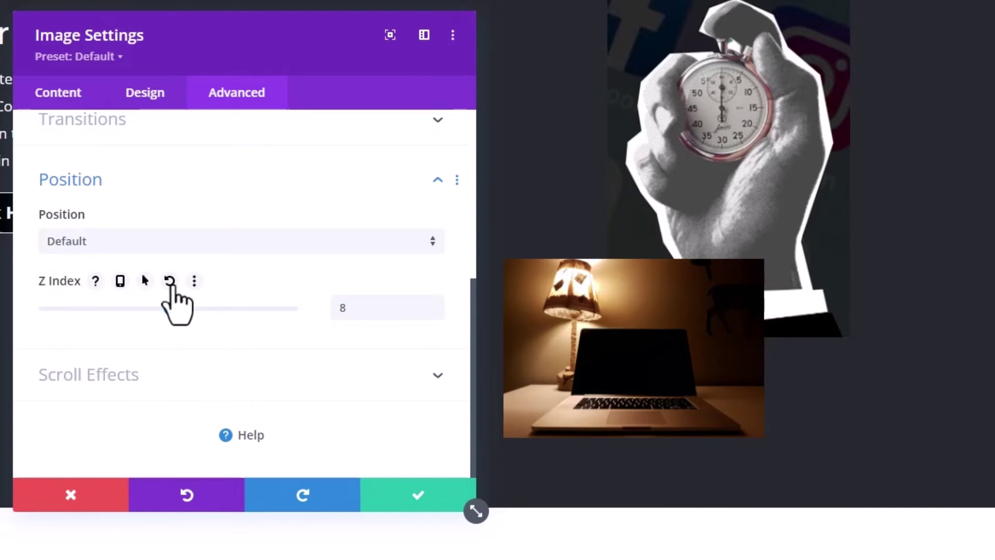
click(169, 281)
click(451, 487)
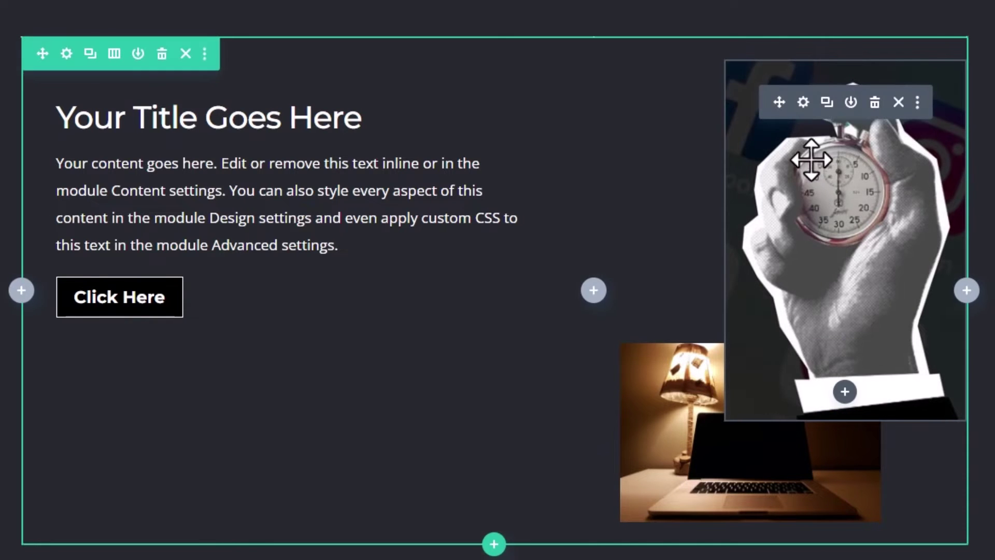
Step: Give the stopwatch image a Slide animation, Direction Right, Intensity 10%, and save
click(803, 104)
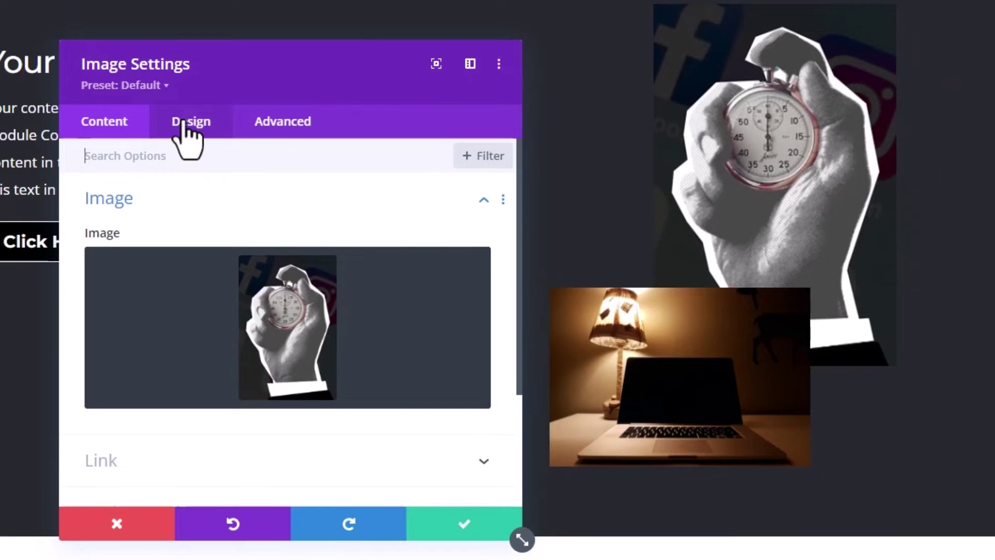
click(257, 171)
scroll(504, 363, down, 3)
click(113, 402)
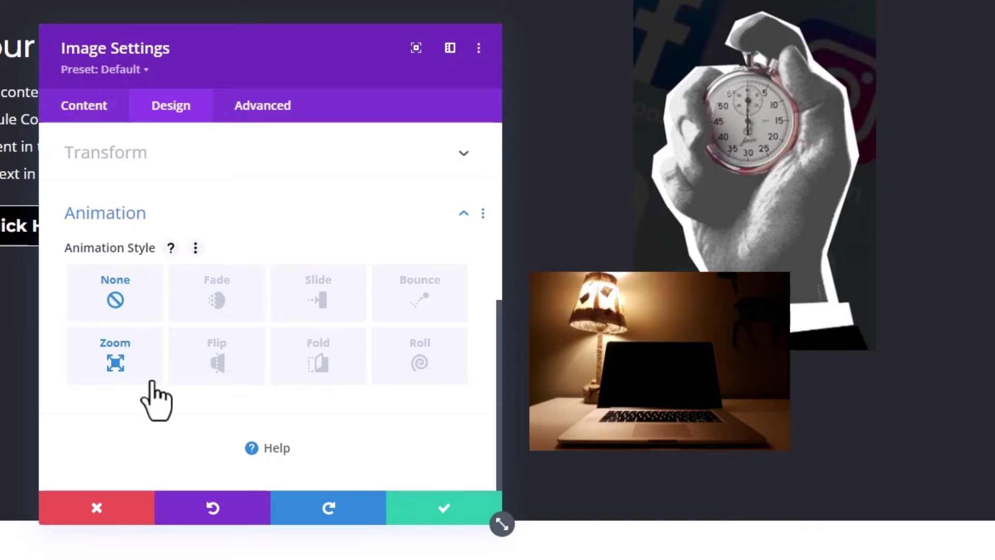
click(325, 311)
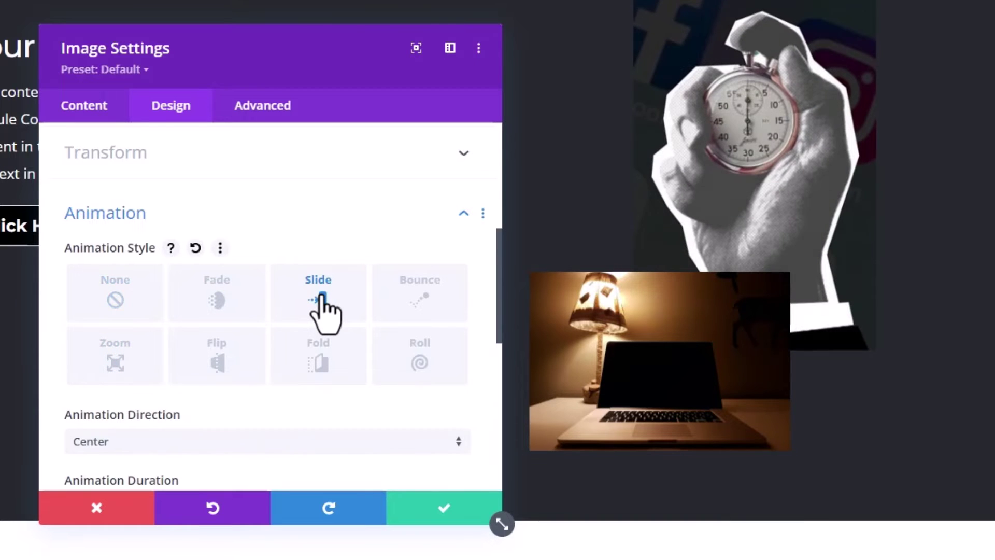
scroll(129, 282, down, 3)
click(99, 282)
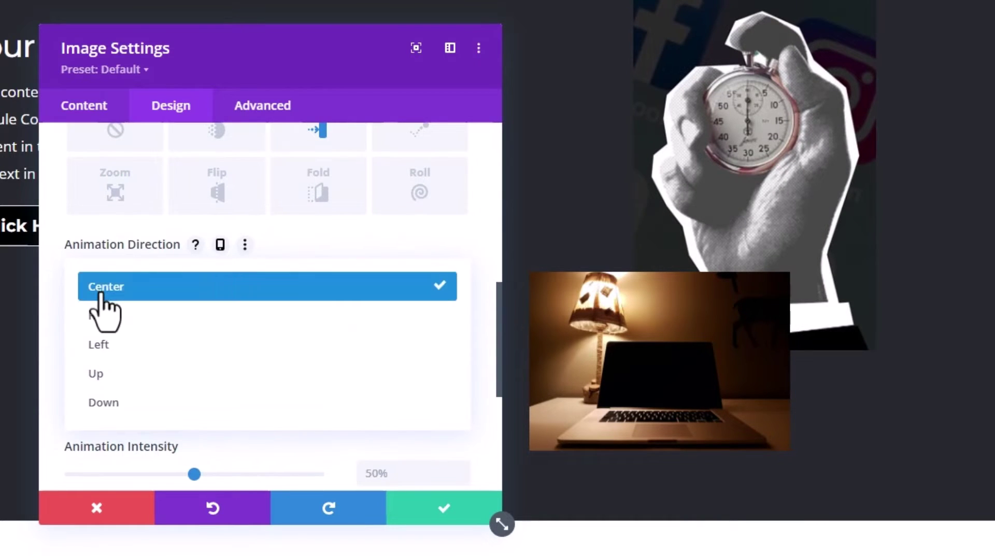
click(109, 322)
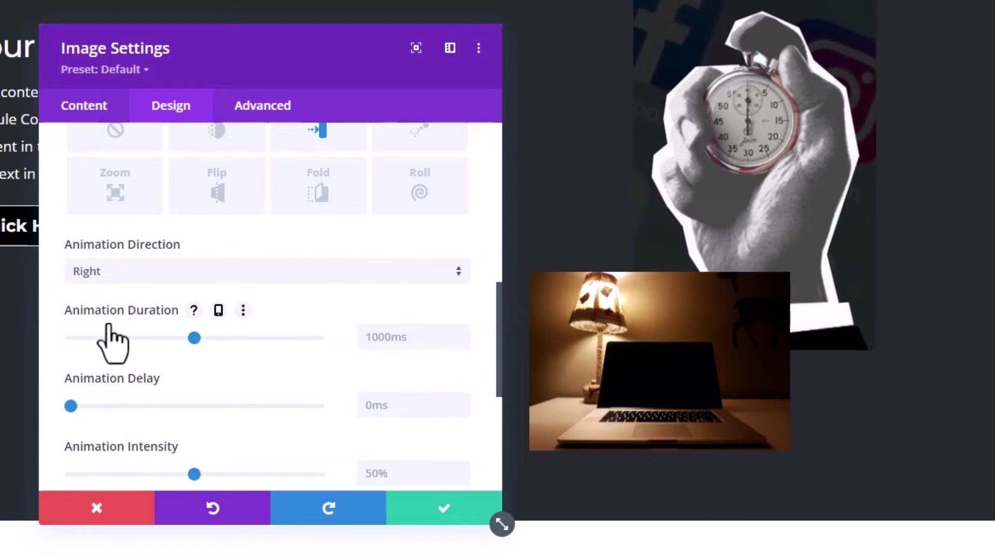
scroll(112, 334, down, 3)
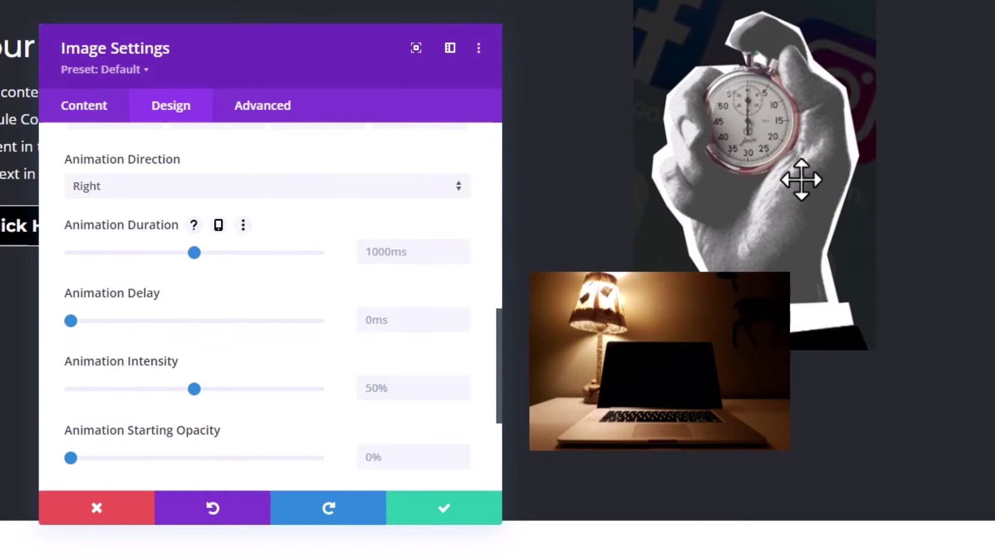
drag(194, 389, 95, 392)
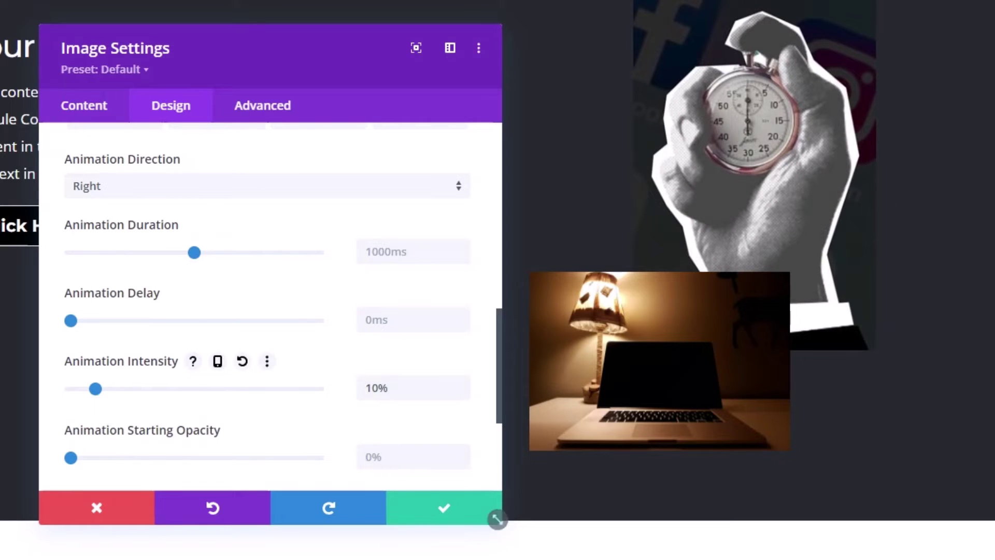
click(412, 513)
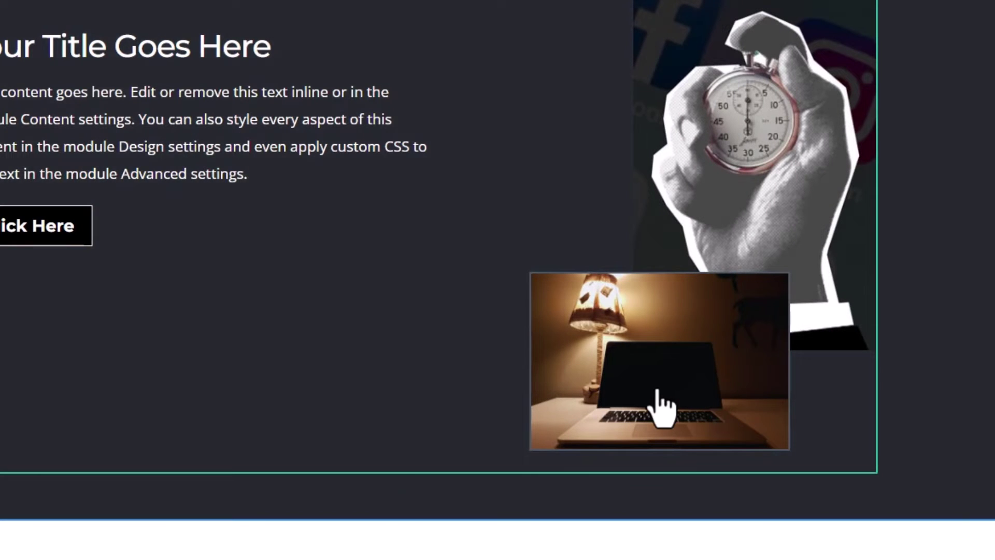
Step: Give the laptop photo a Slide animation, Direction Up, Intensity 9%, and save
mouse_move(662, 407)
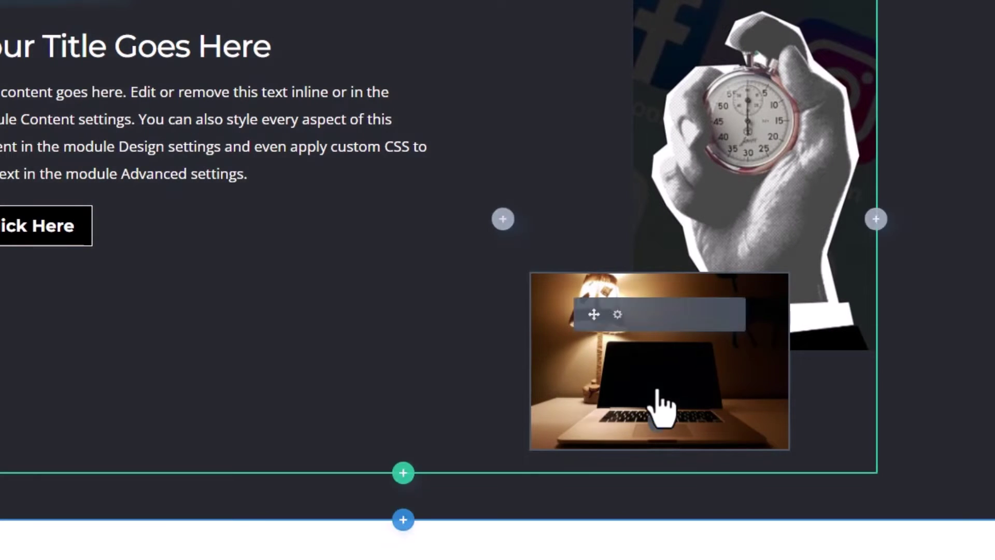
click(617, 315)
click(179, 111)
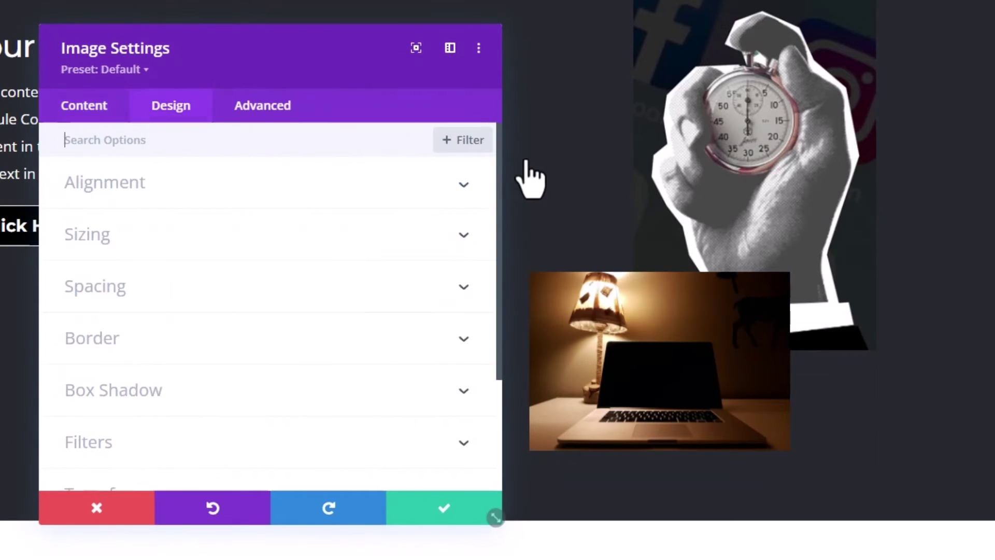
drag(501, 203, 507, 434)
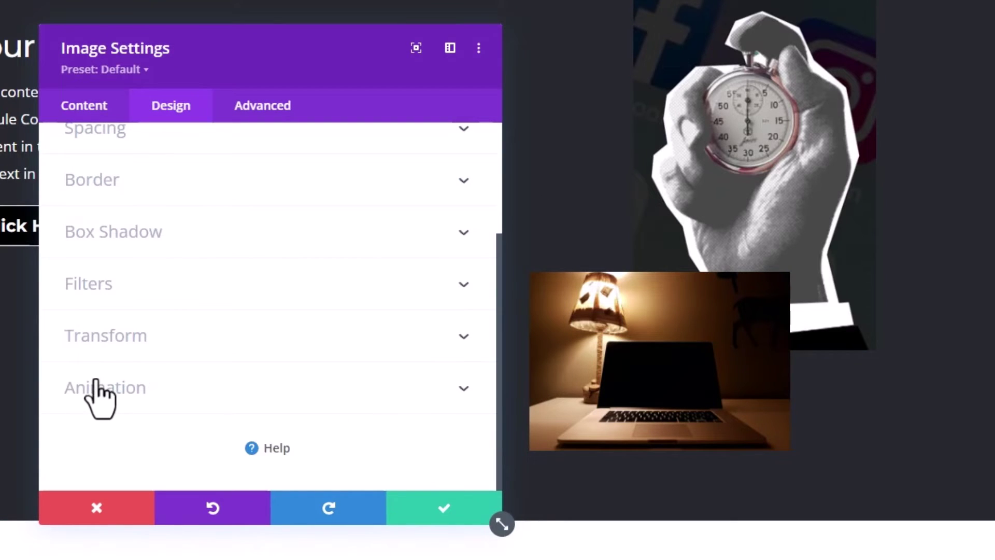
click(96, 386)
click(329, 293)
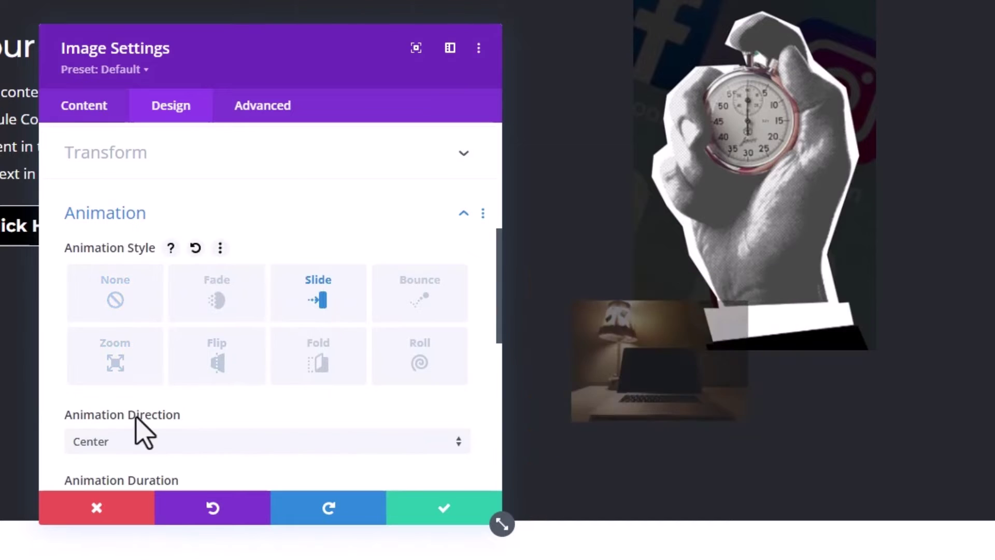
click(135, 459)
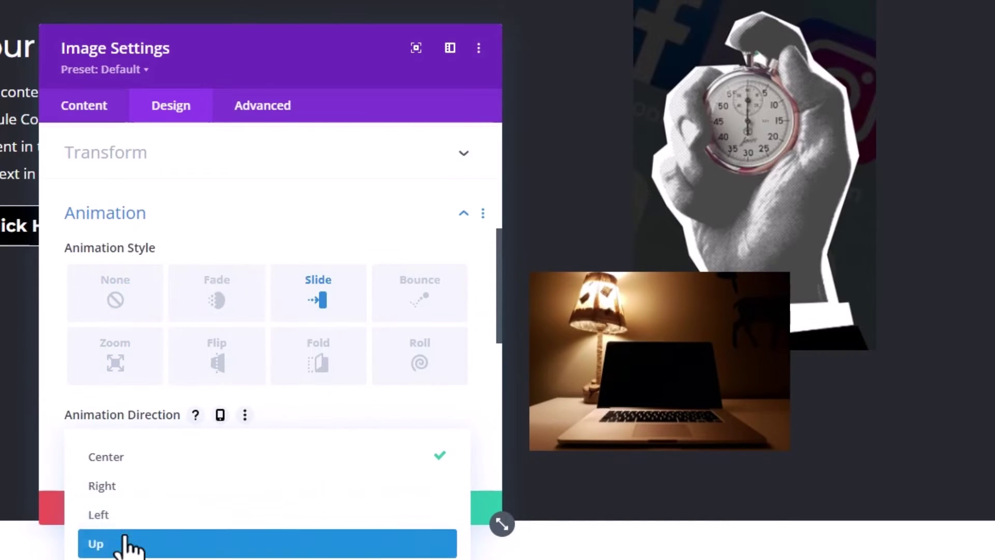
click(123, 544)
scroll(148, 420, down, 1)
scroll(148, 420, down, 5)
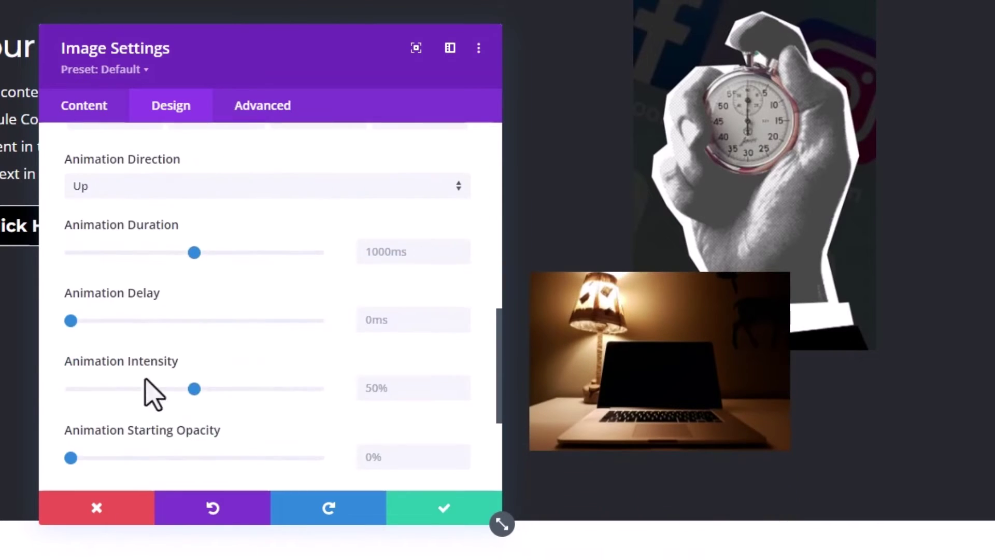
drag(196, 389, 93, 401)
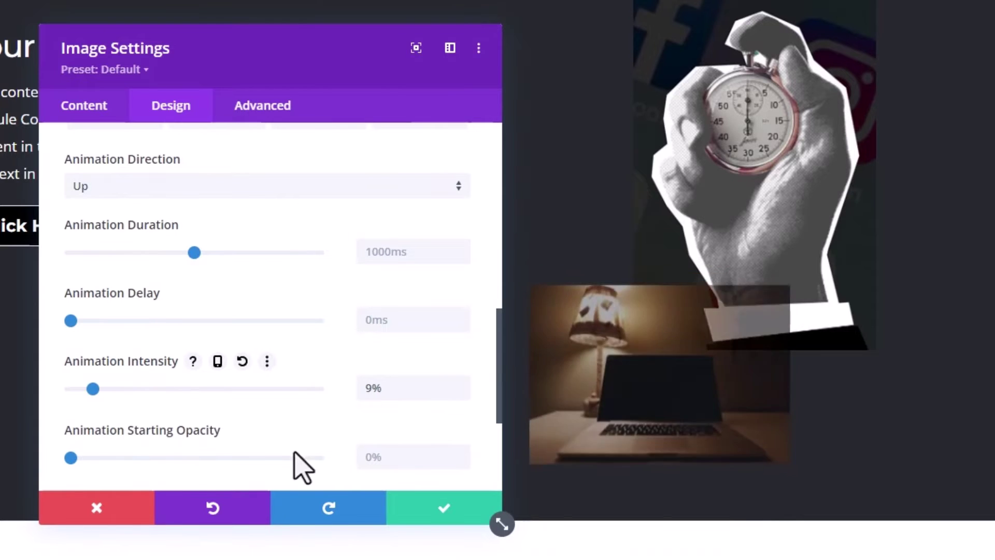
click(440, 518)
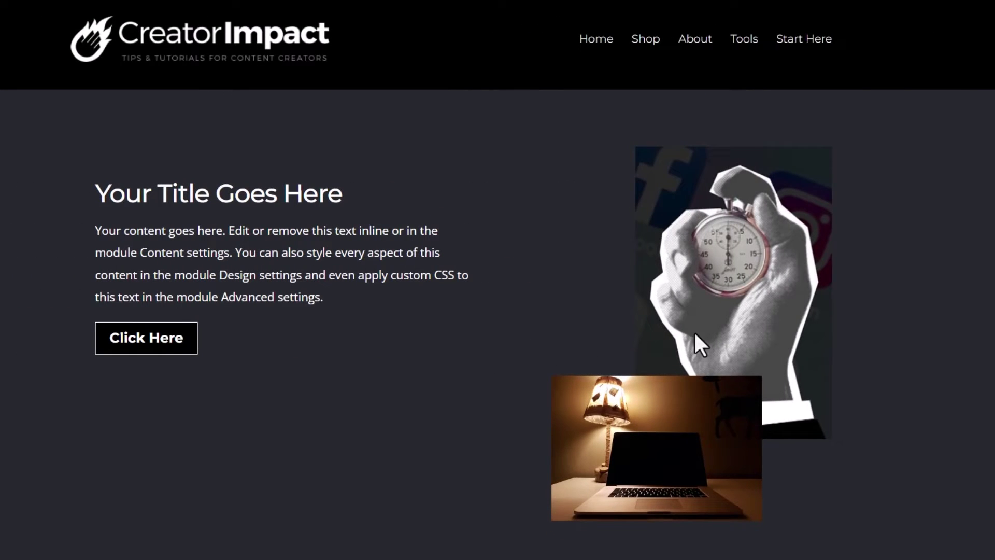
mouse_move(696, 332)
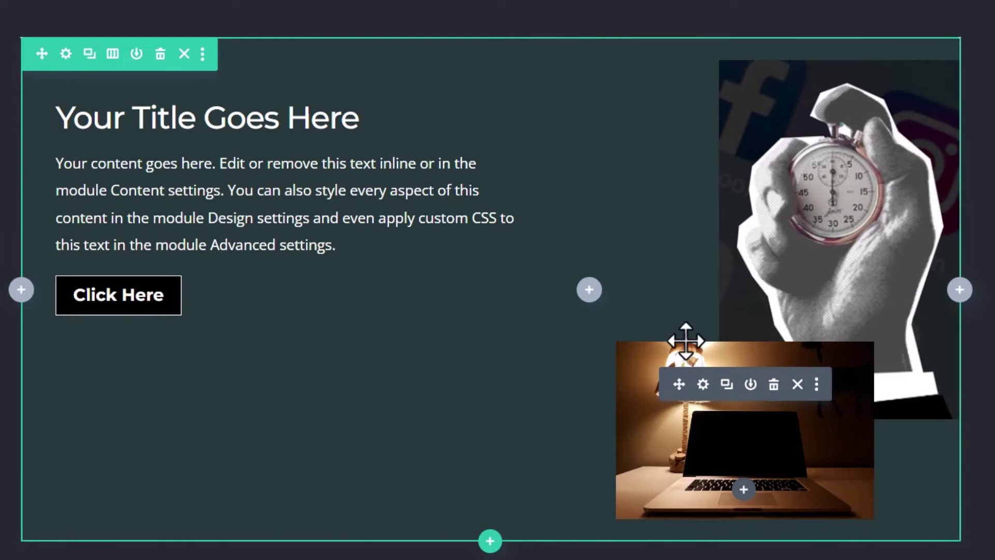
Step: Add an Image module below the laptop photo using icons.png from the media library
click(744, 490)
click(690, 410)
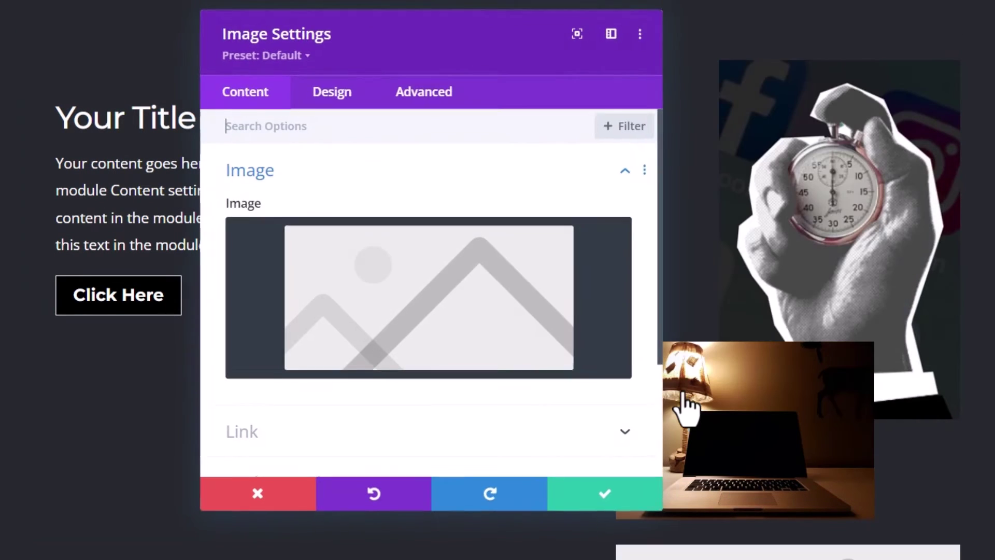
click(817, 51)
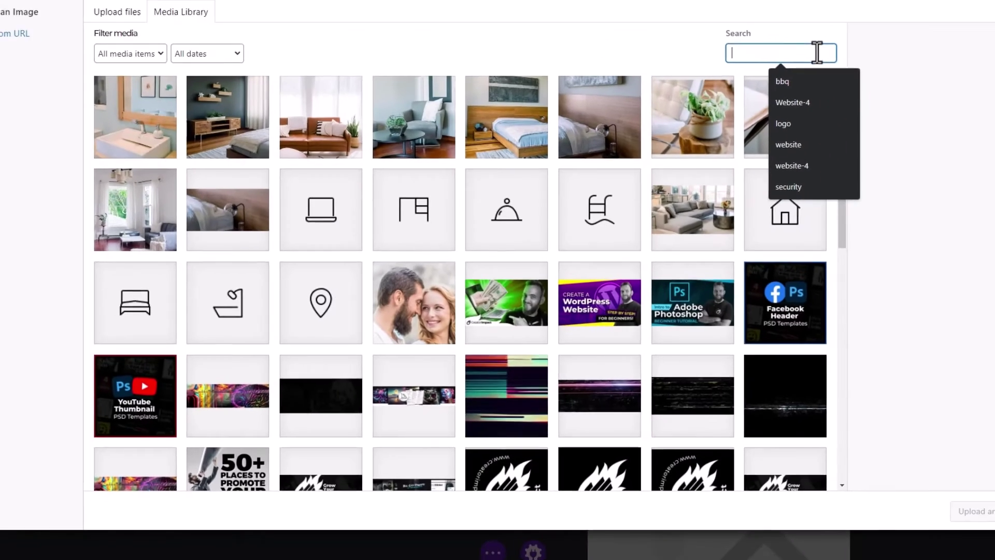
text(png)
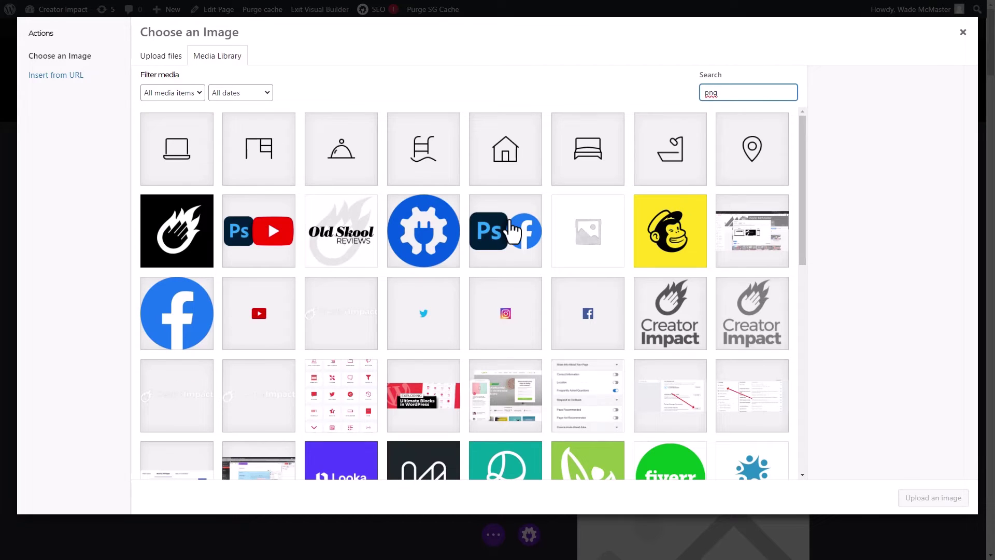
click(513, 231)
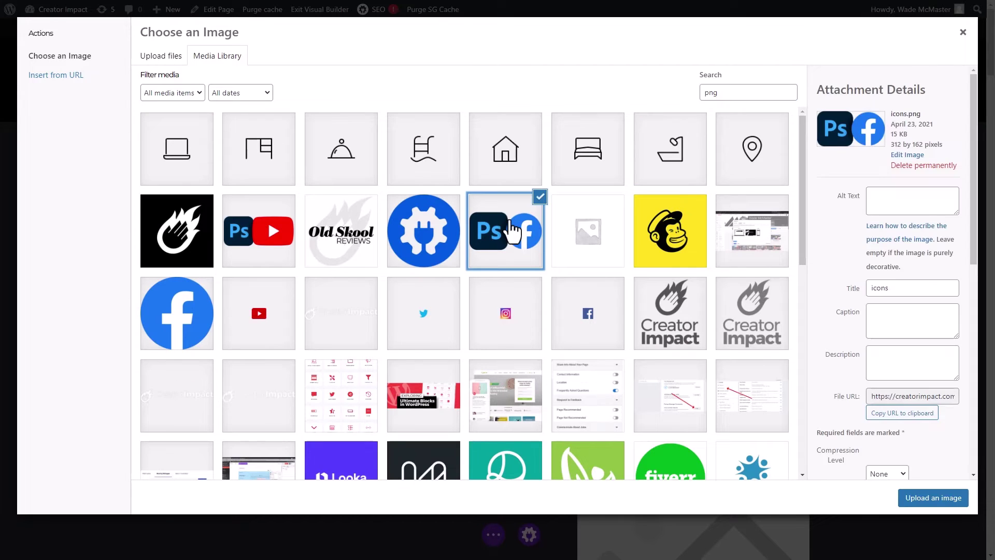
click(936, 499)
Step: Centre the icons image and limit its maximum width to 35%
click(310, 146)
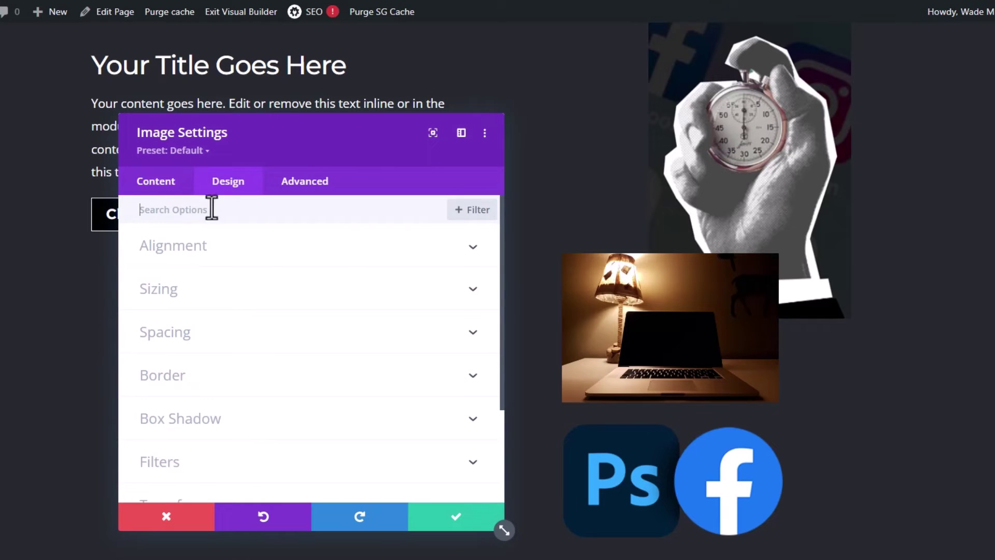
click(176, 245)
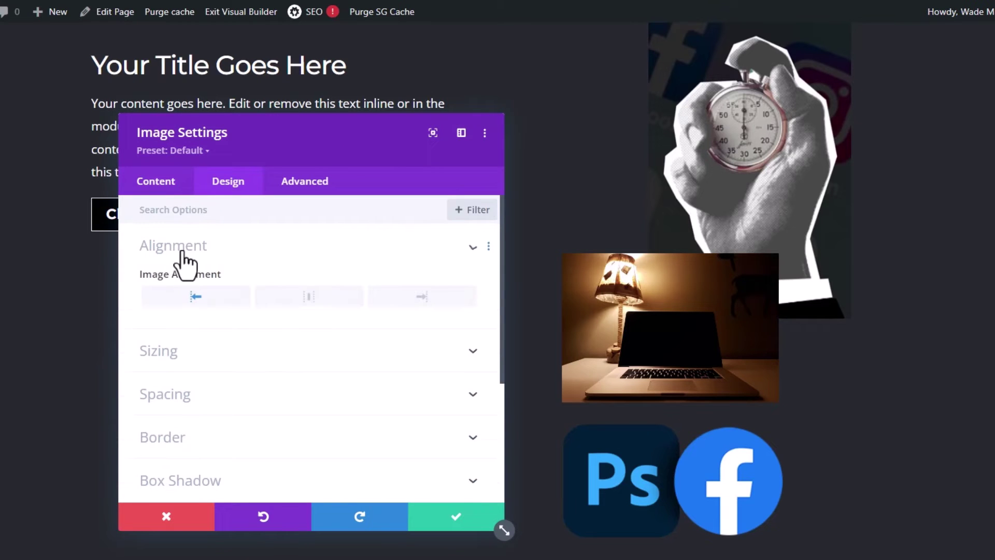
click(306, 300)
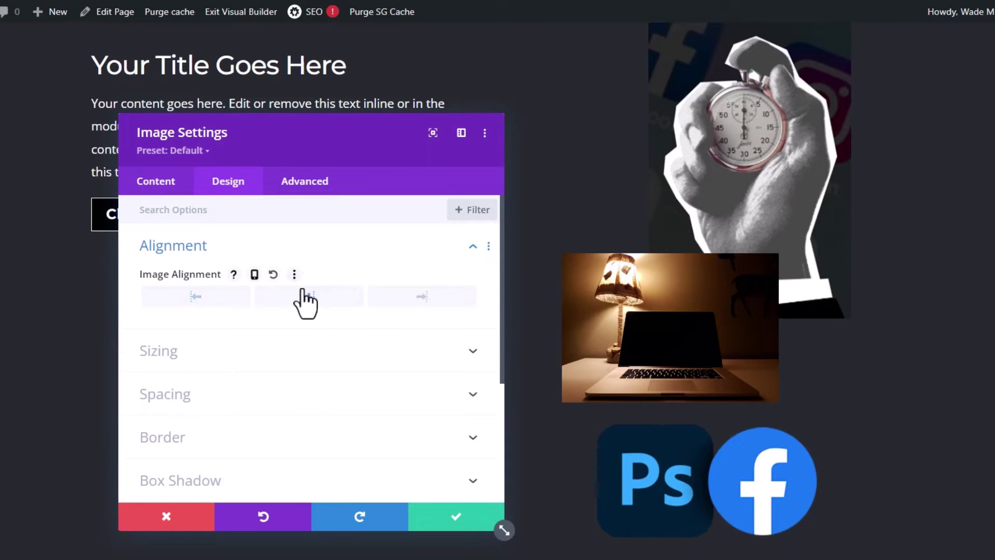
click(264, 353)
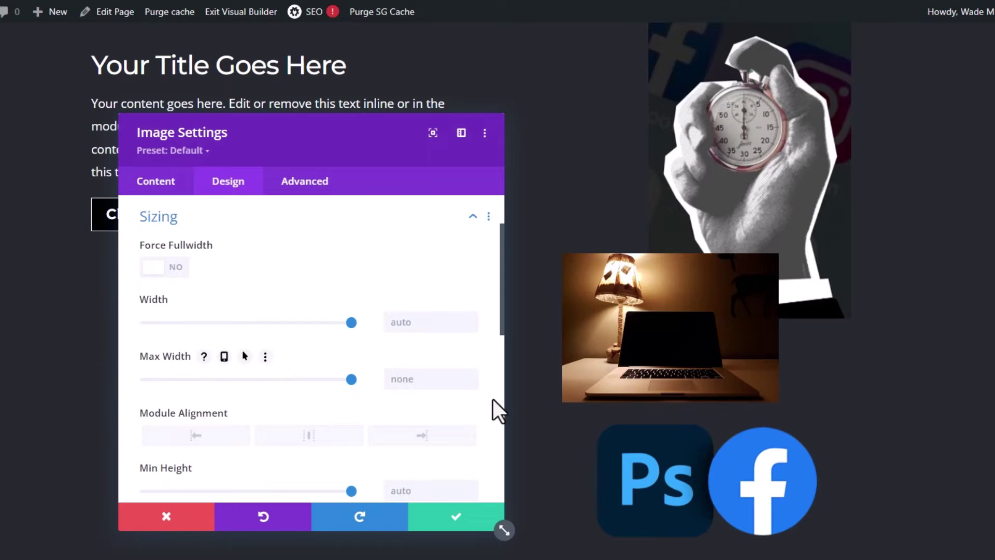
click(458, 380)
text(35%)
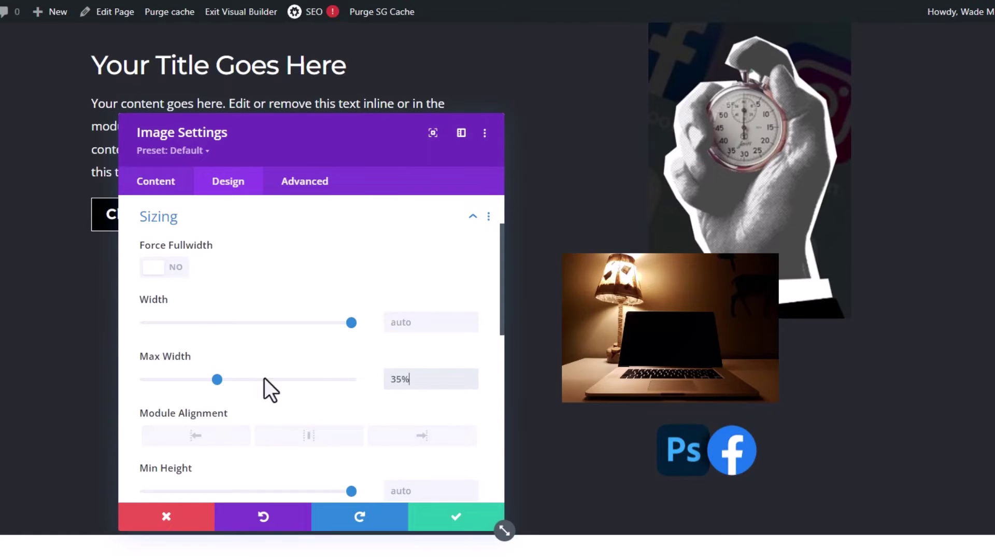
Step: Give the icons image a -150px top margin as a first try
scroll(249, 394, down, 6)
click(203, 409)
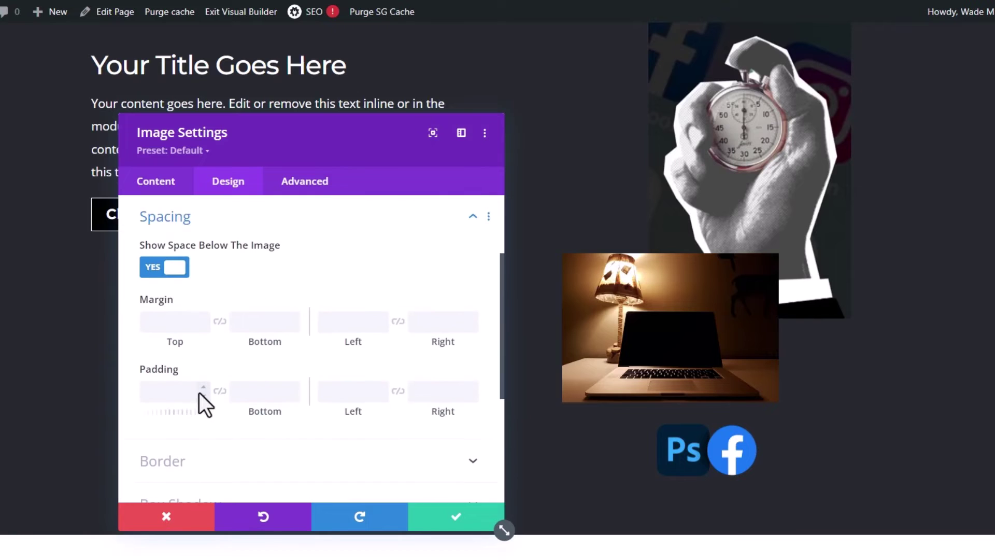
click(183, 314)
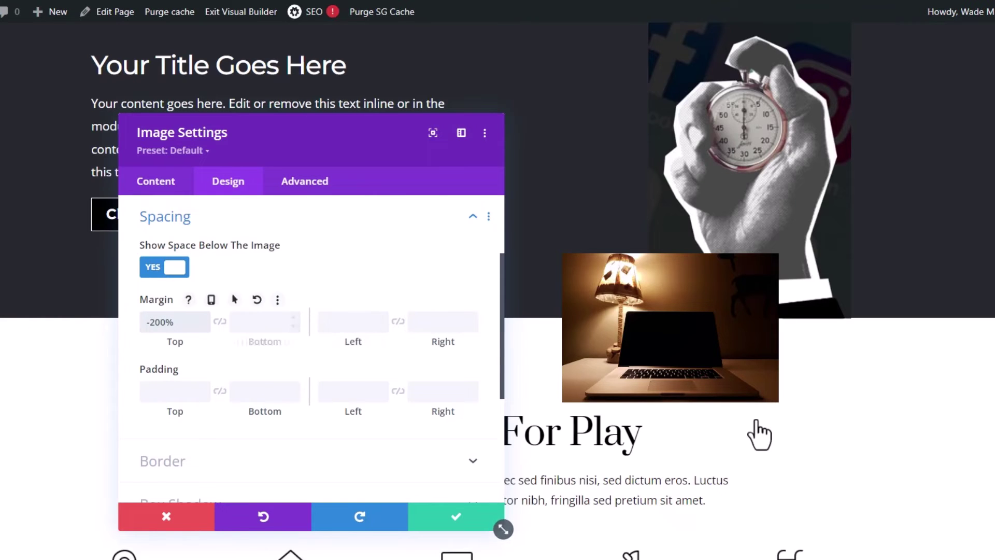
scroll(760, 438, up, 4)
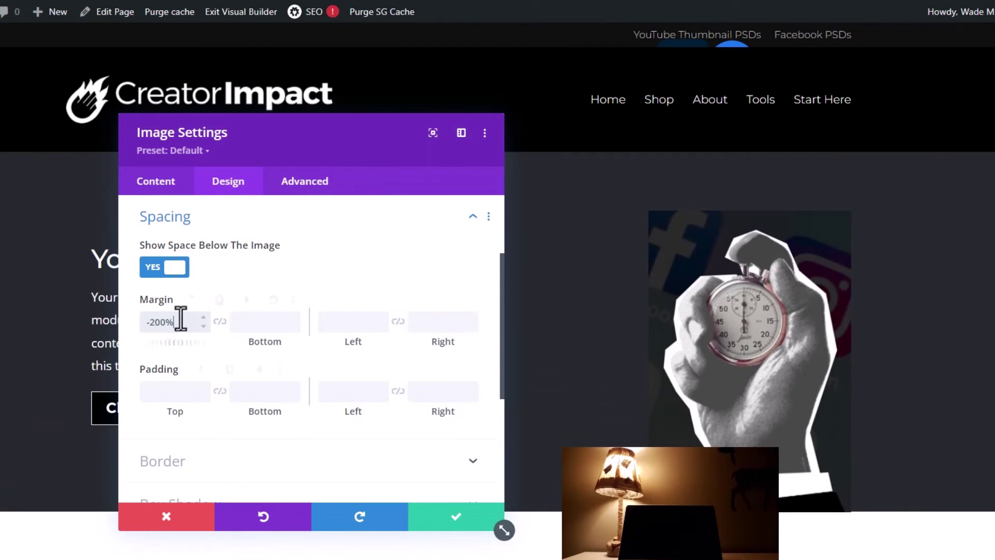
drag(180, 318, 31, 327)
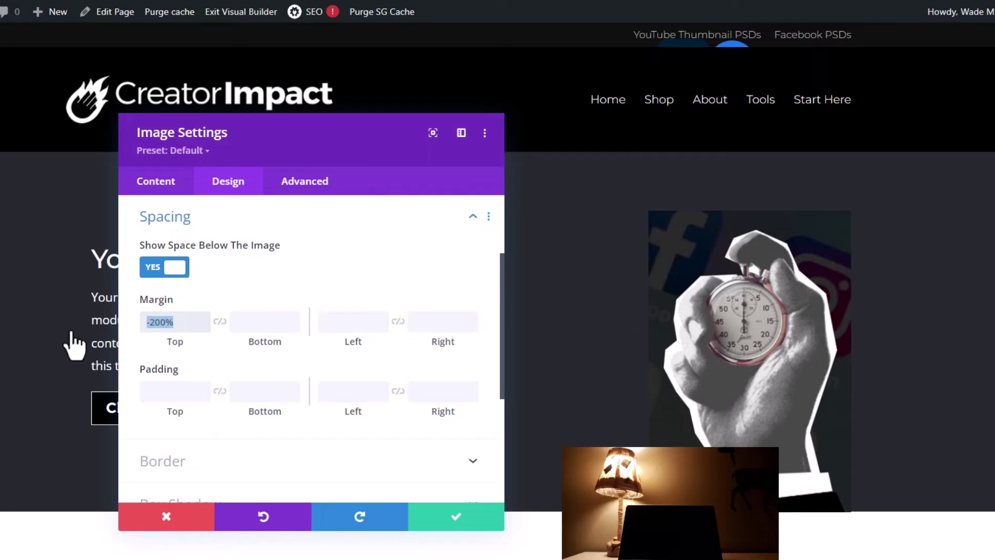
text(-150px)
key(Tab)
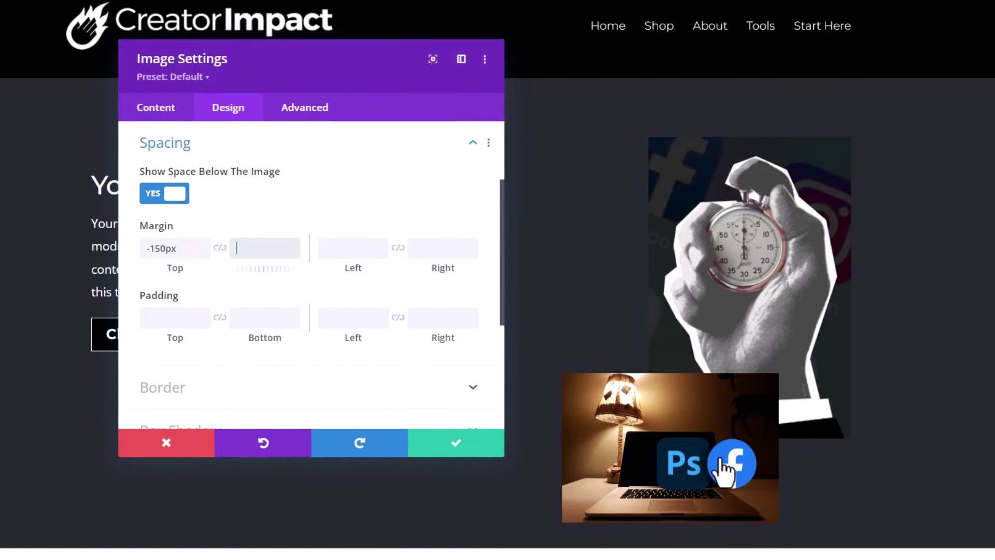
Step: Fine-tune the icons image's top margin to -58px so it overlaps the laptop photo, and save
click(204, 251)
key(Down)
key(Down)
key(Down)
key(Up)
key(Up)
key(Up)
key(Up)
key(Up)
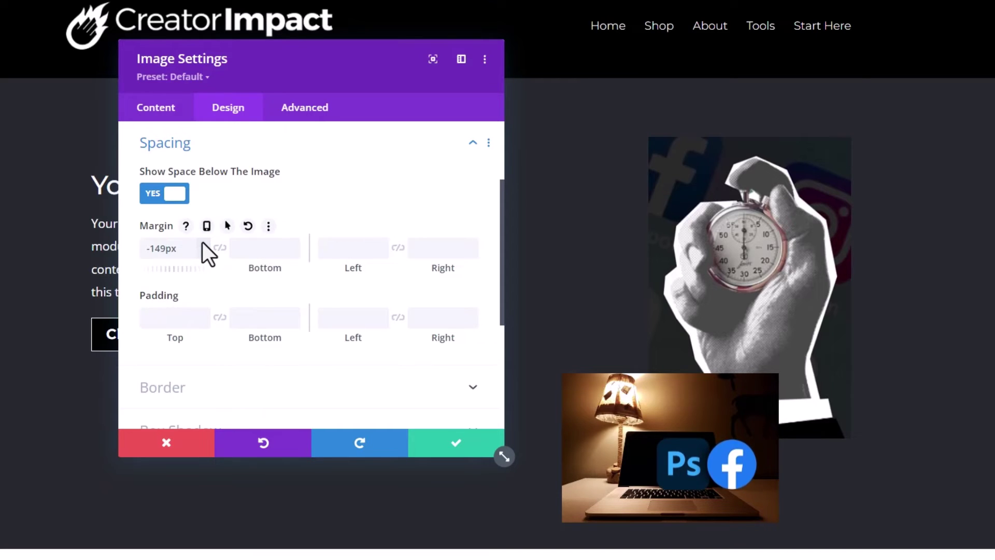
key(Down)
key(Down)
key(Down)
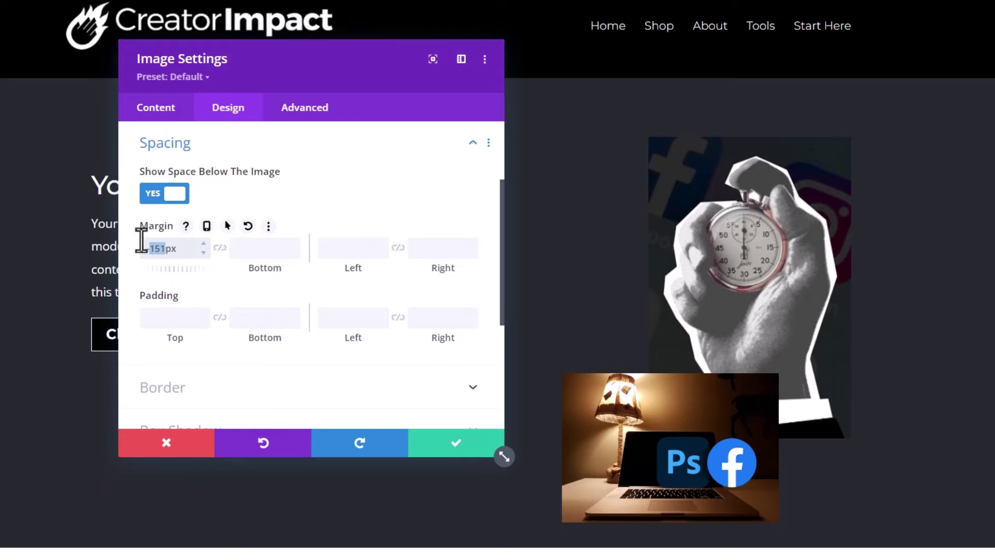
text(40)
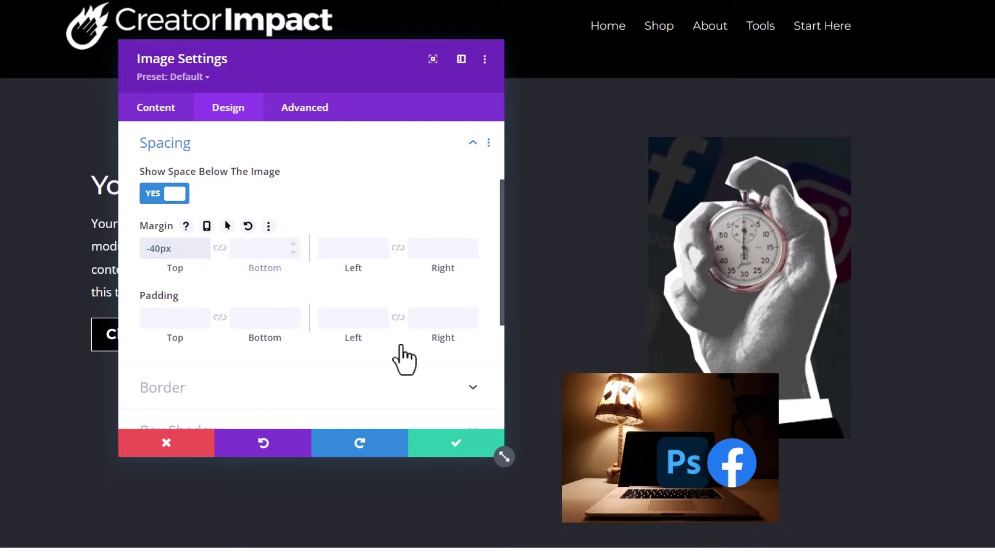
click(204, 253)
click(205, 253)
click(204, 253)
click(204, 253)
click(204, 253)
click(204, 253)
click(204, 253)
click(204, 253)
click(204, 253)
click(204, 253)
click(204, 253)
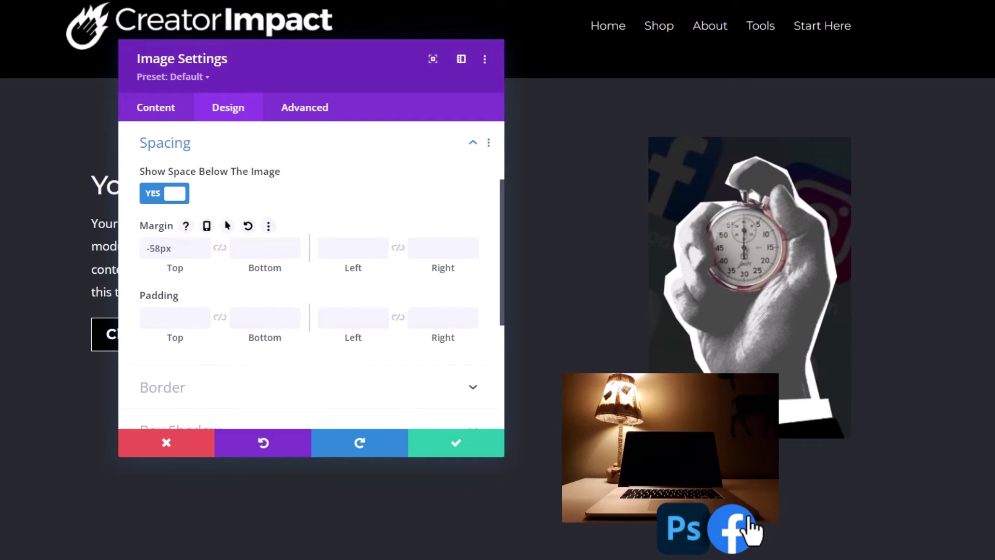
click(457, 444)
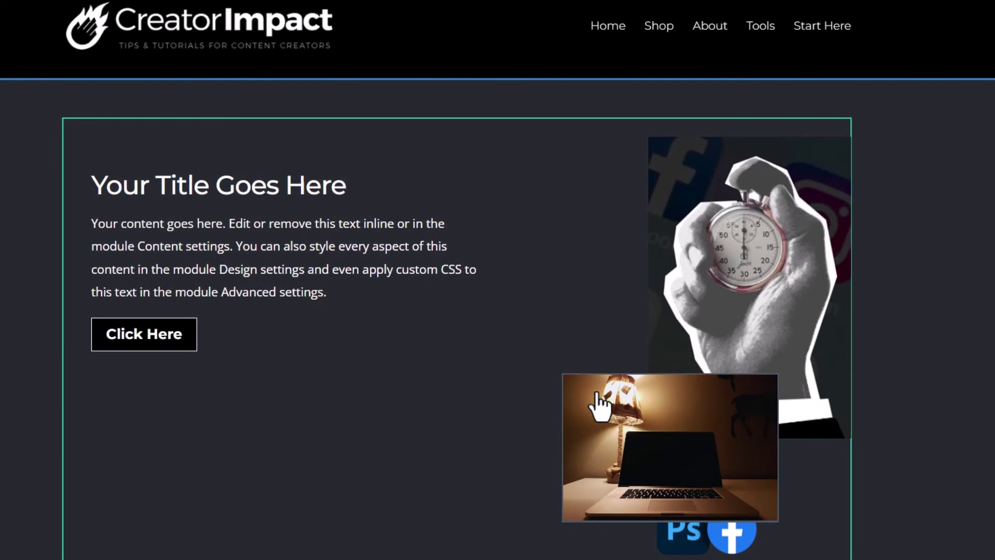
Step: Set the laptop image's corner rounding to 50px, clearing the top-right and bottom-left corners to square
mouse_move(604, 403)
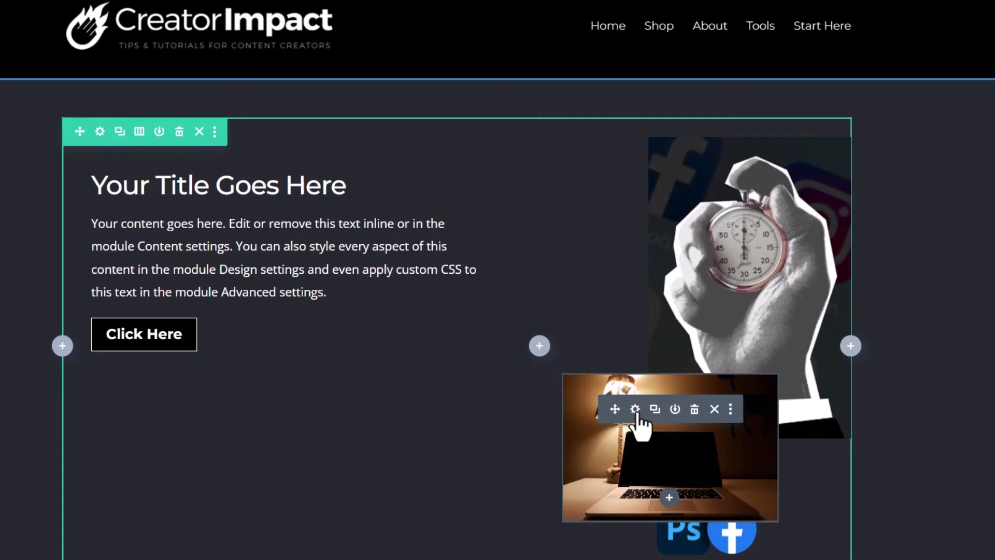
click(635, 410)
click(232, 118)
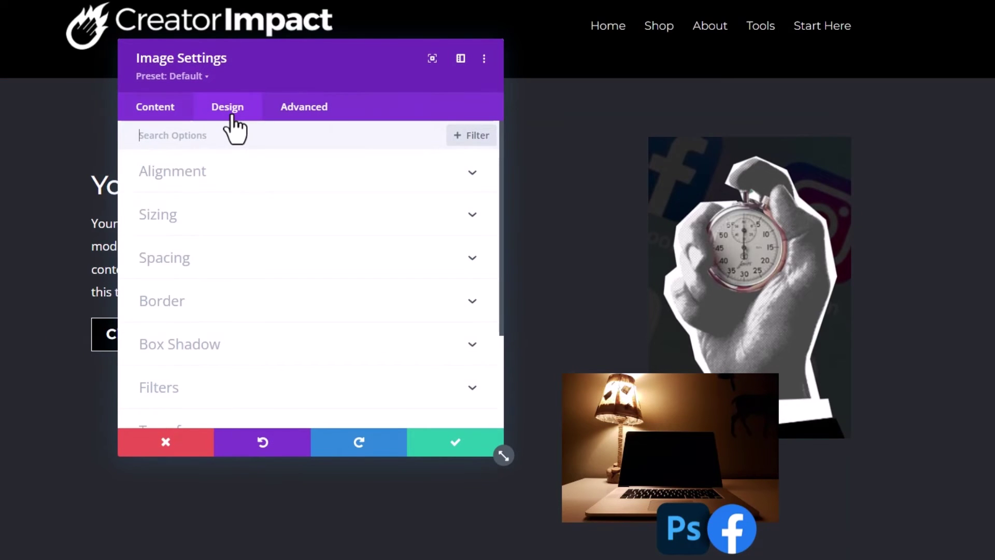
scroll(241, 191, down, 3)
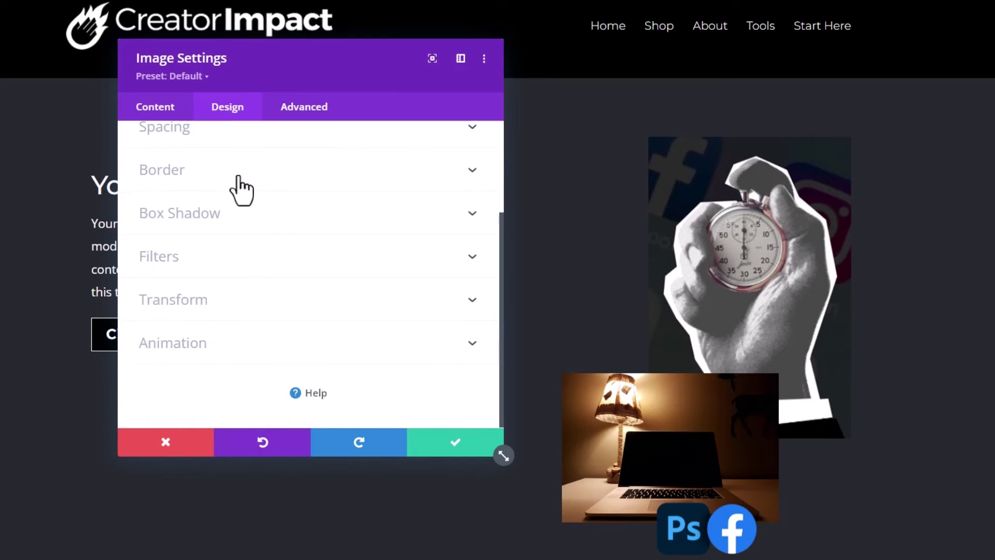
click(166, 172)
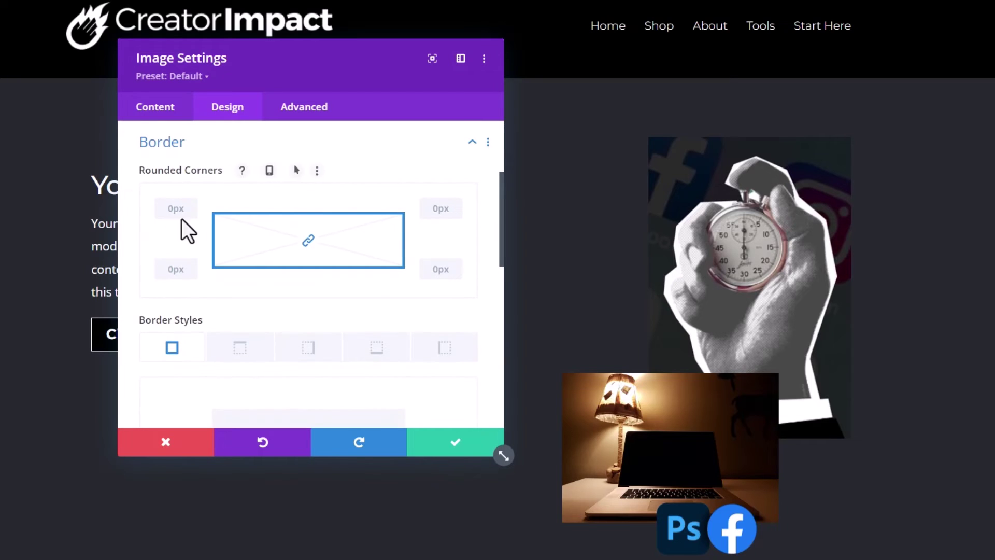
text(50)
key(Tab)
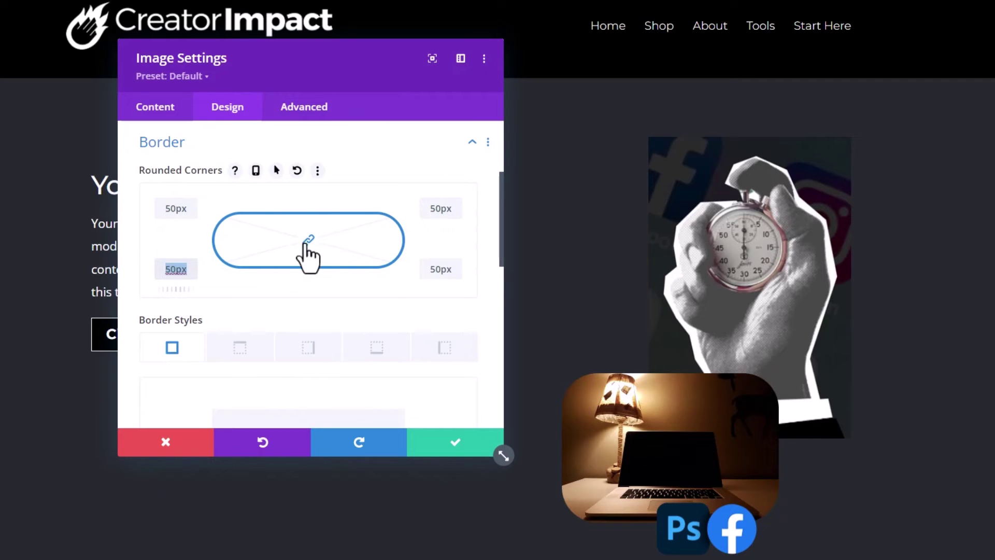
click(430, 205)
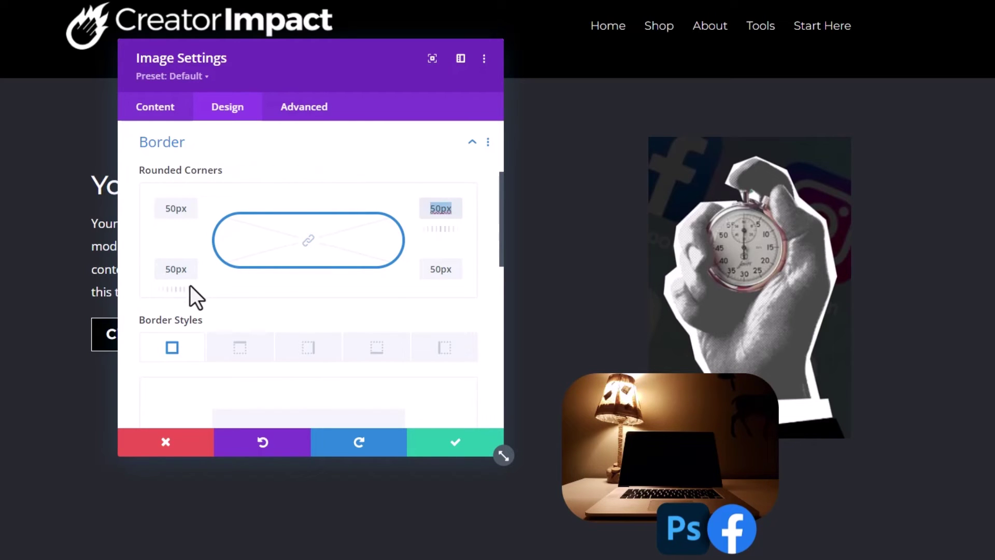
key(Delete)
drag(155, 277, 217, 270)
key(Delete)
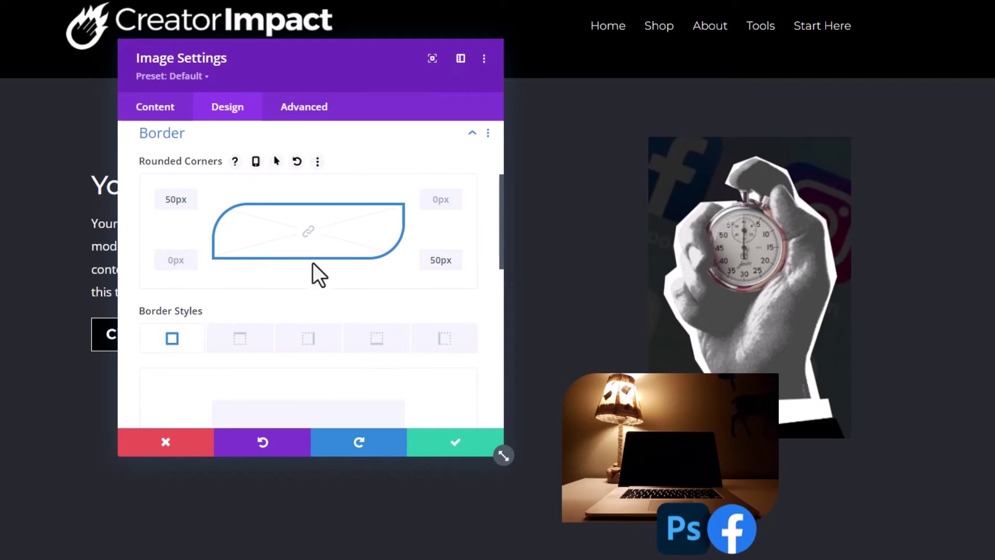
Step: Apply the third box shadow preset with lower blur to the laptop image, then copy the shadow
scroll(313, 262, down, 6)
click(238, 221)
click(347, 223)
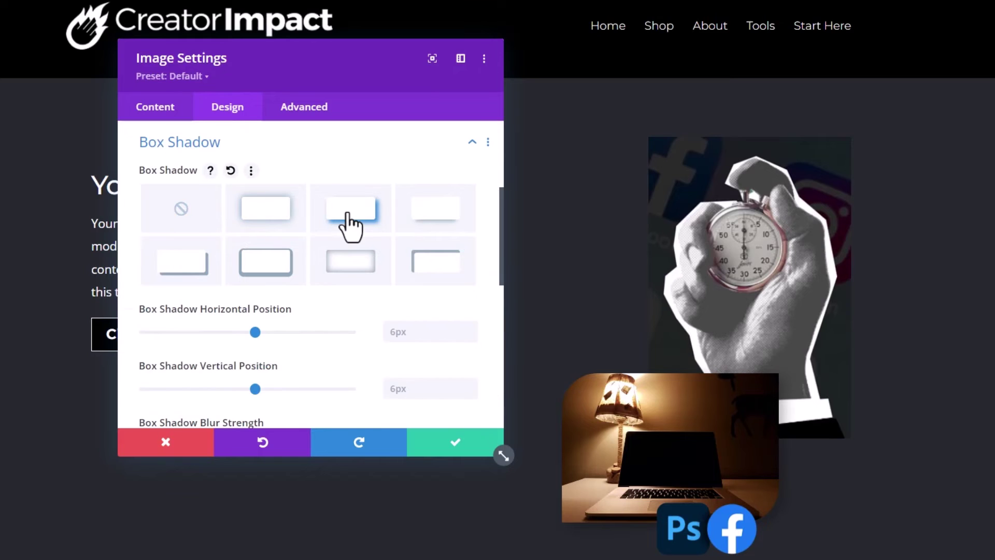
scroll(254, 335, down, 1)
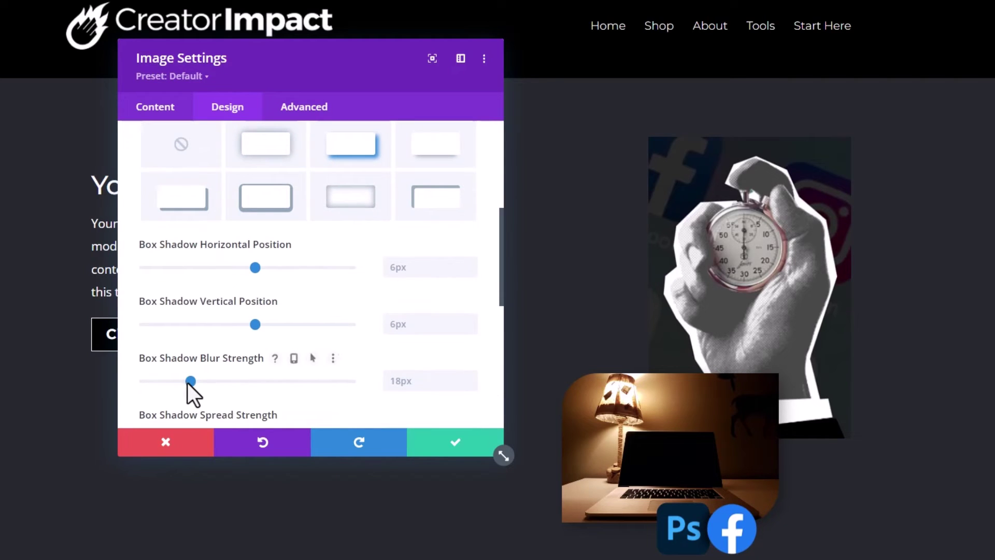
drag(188, 381, 162, 387)
scroll(269, 282, up, 2)
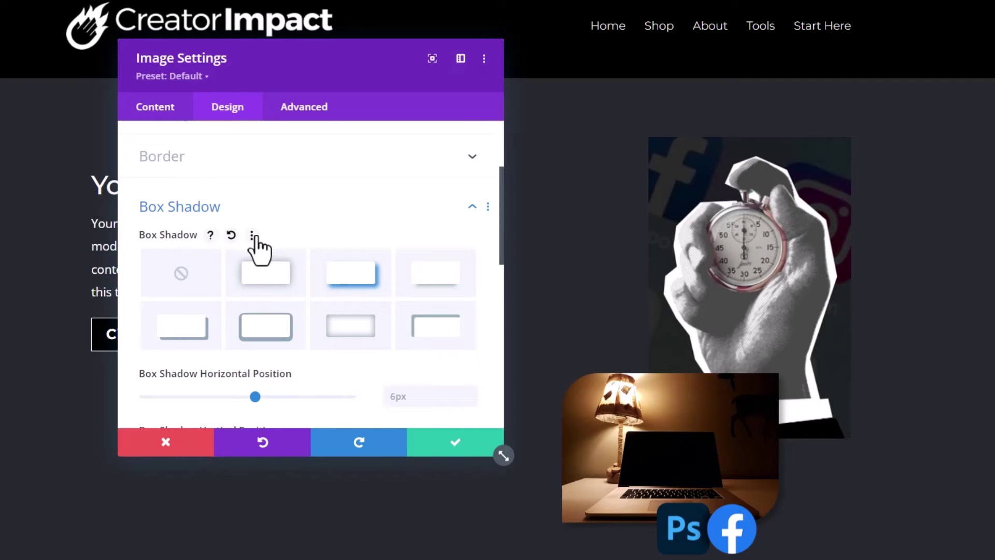
click(251, 236)
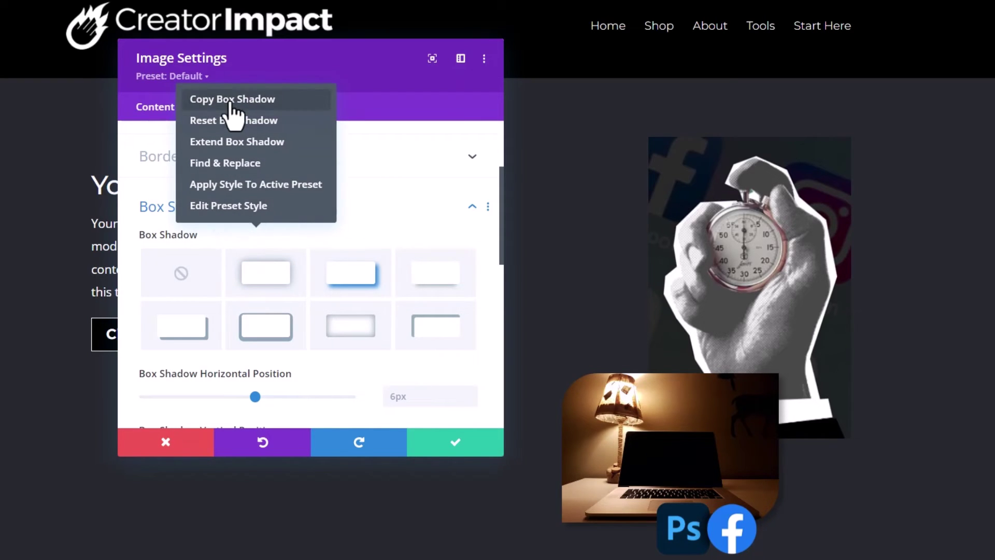
click(203, 101)
Step: Paste the laptop's copied box shadow, with 6px offsets, onto the stopwatch image
click(448, 450)
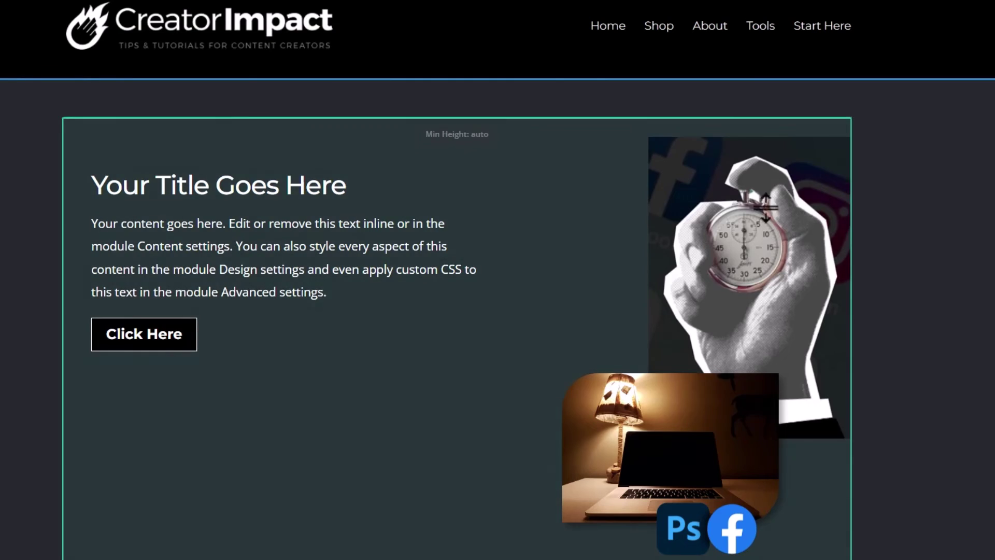
click(713, 172)
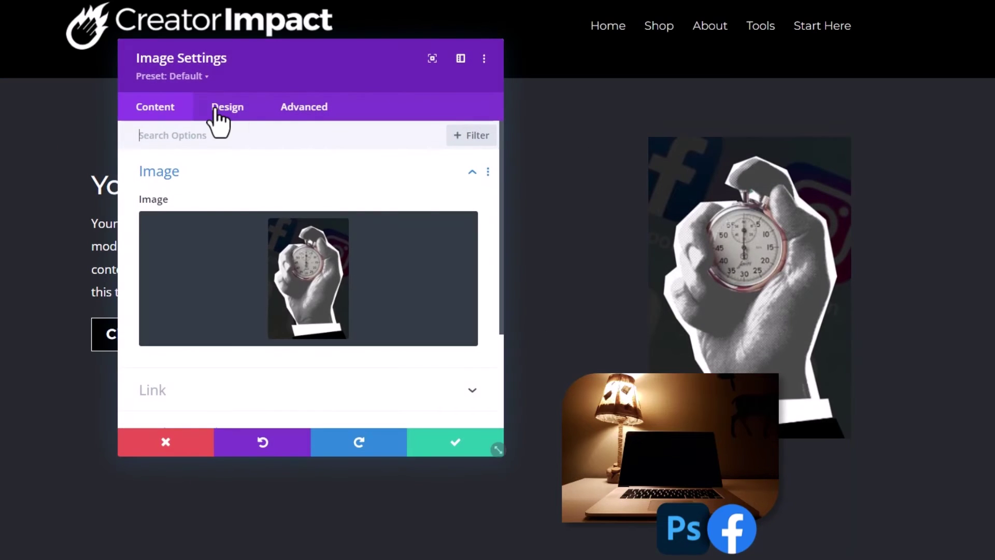
click(226, 109)
click(197, 344)
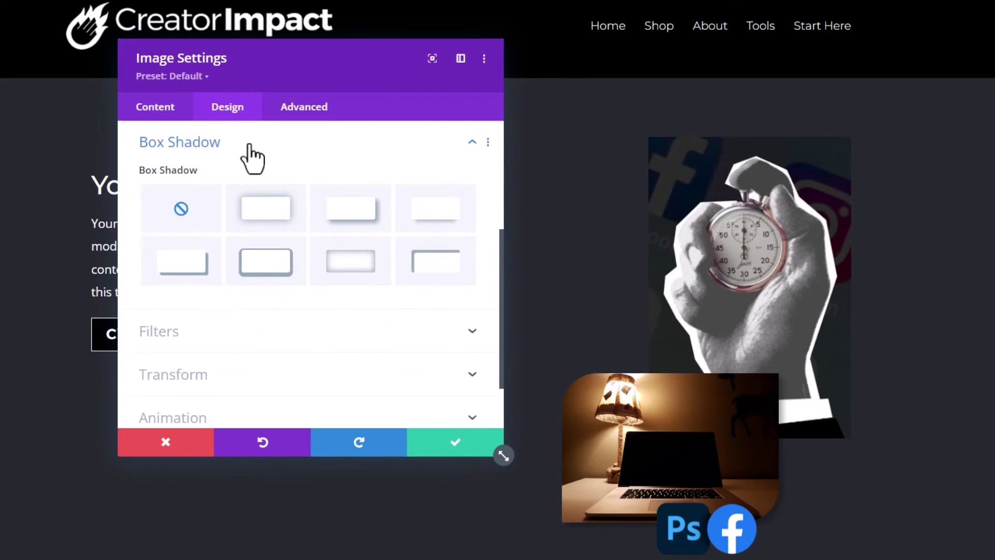
click(234, 170)
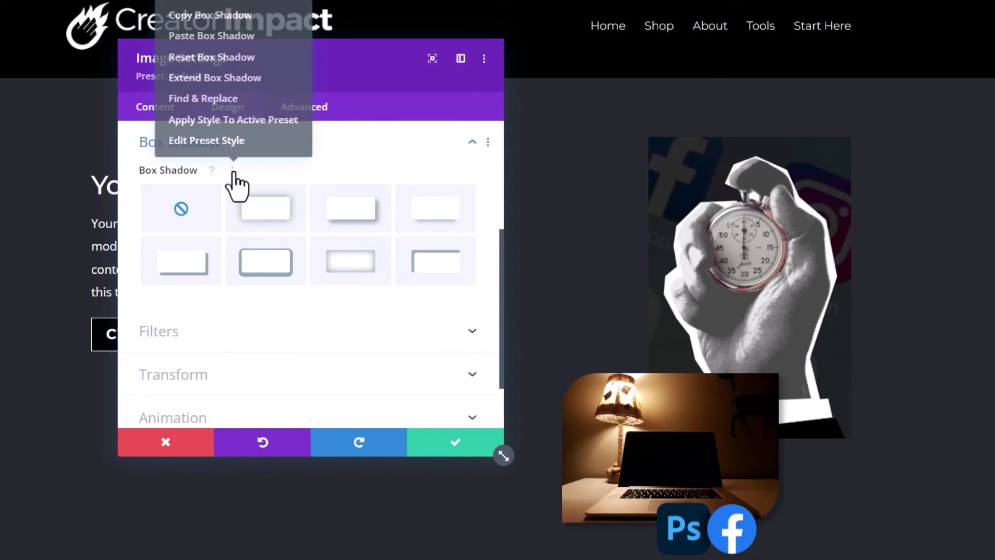
click(224, 36)
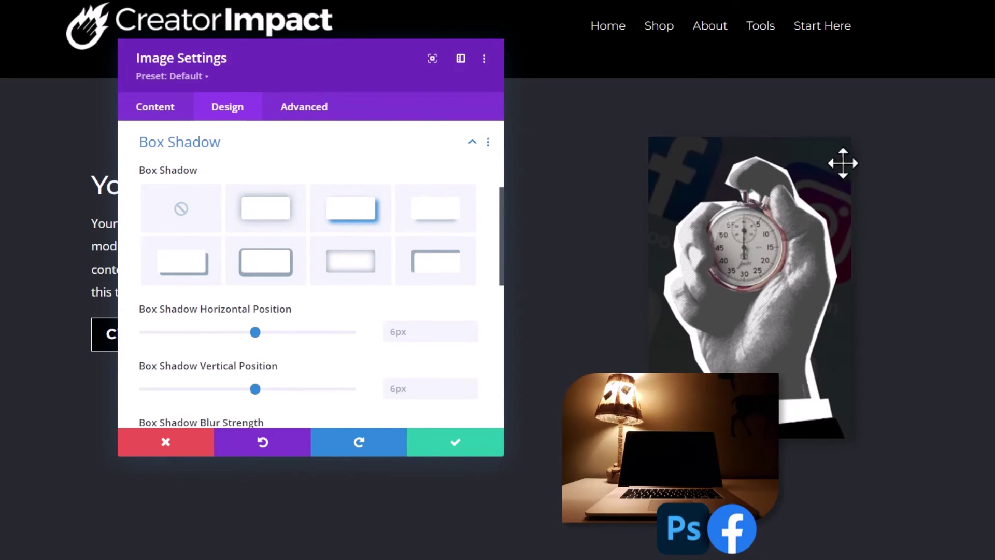
Step: Give the stopwatch image 50px top-left and bottom-right corners, with top-right and bottom-left at 0
scroll(269, 280, up, 4)
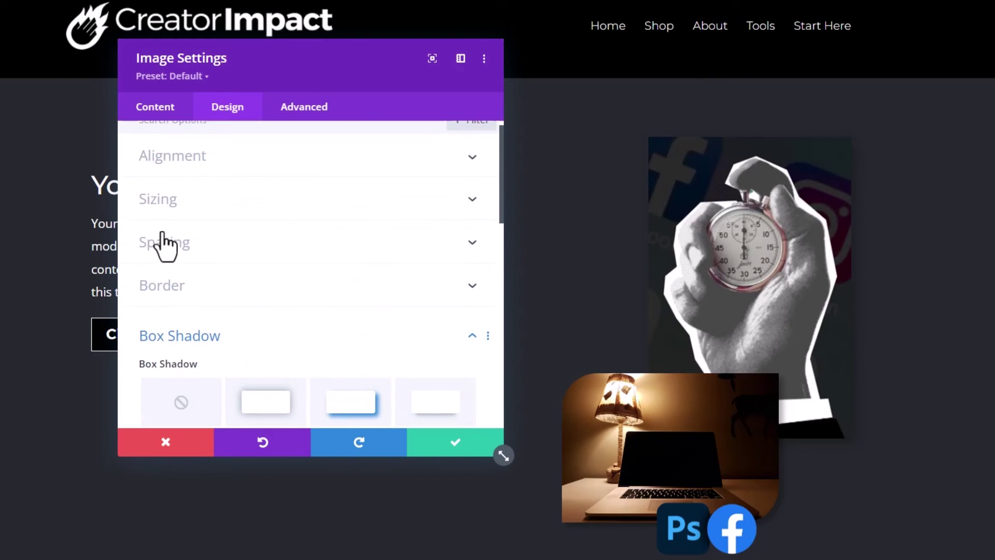
click(165, 286)
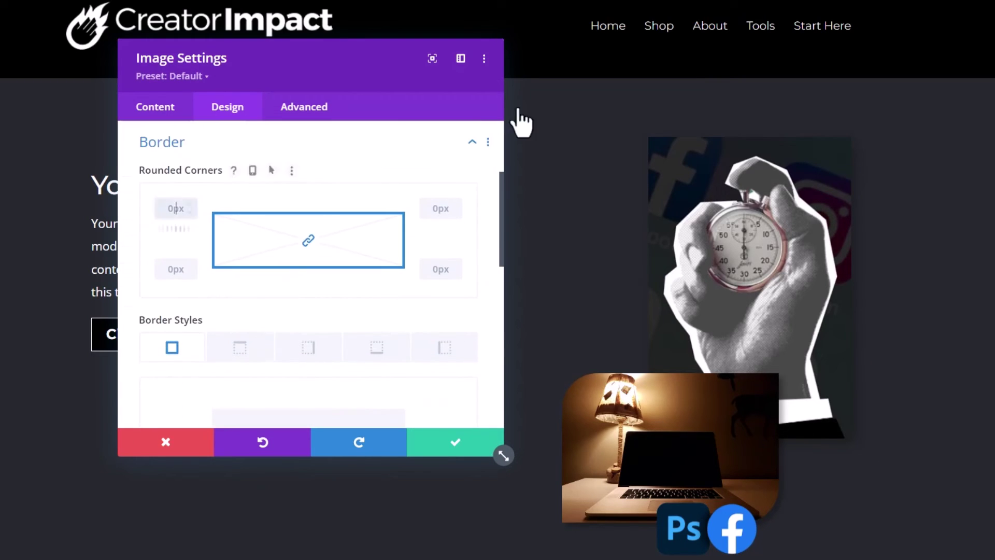
text(px)
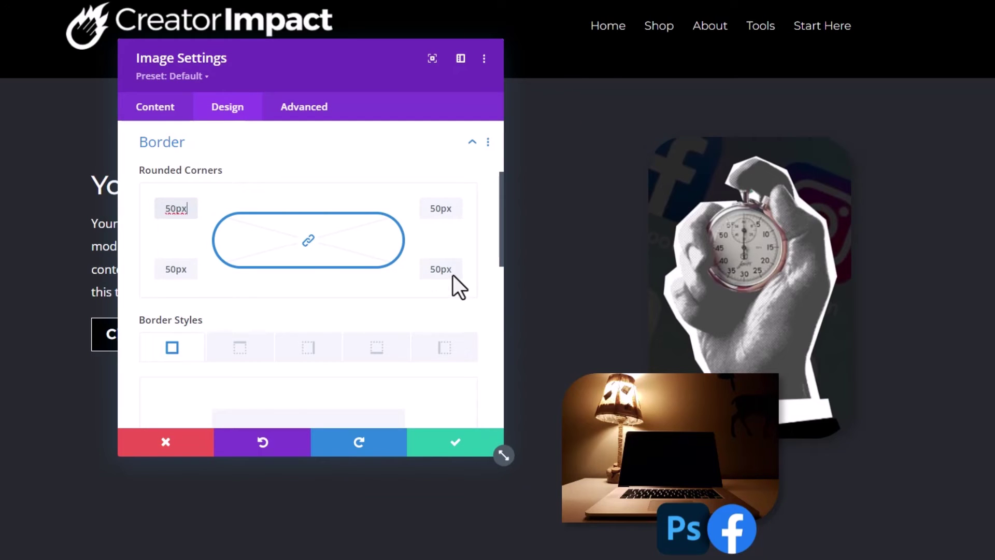
click(308, 240)
key(ctrl+a)
key(BackSpace)
text(0)
double_click(176, 268)
text(0)
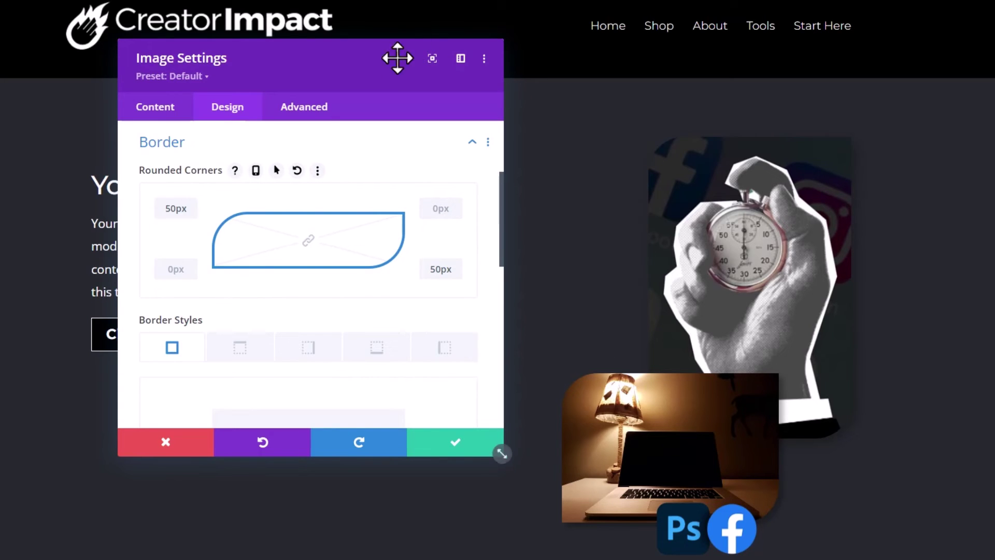
drag(391, 63, 73, 43)
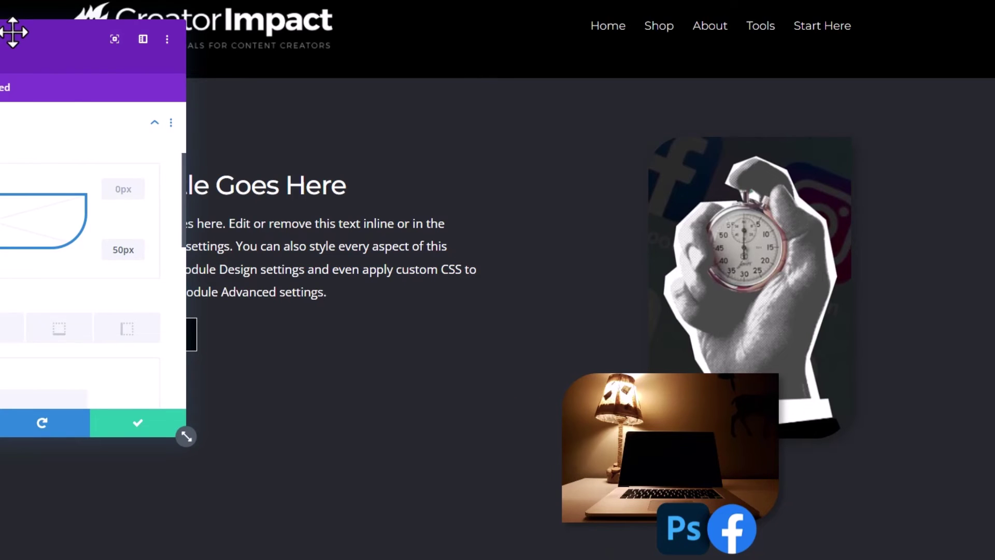
Step: Skew the stopwatch image slightly negative horizontally with 0 vertical skew, and save
drag(9, 29, 305, 53)
scroll(249, 329, down, 10)
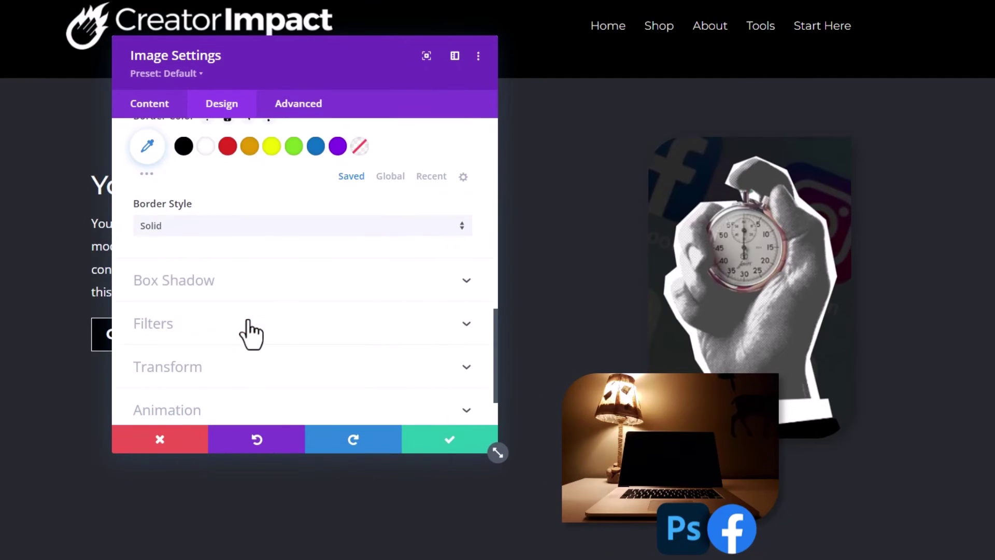
click(195, 300)
click(371, 195)
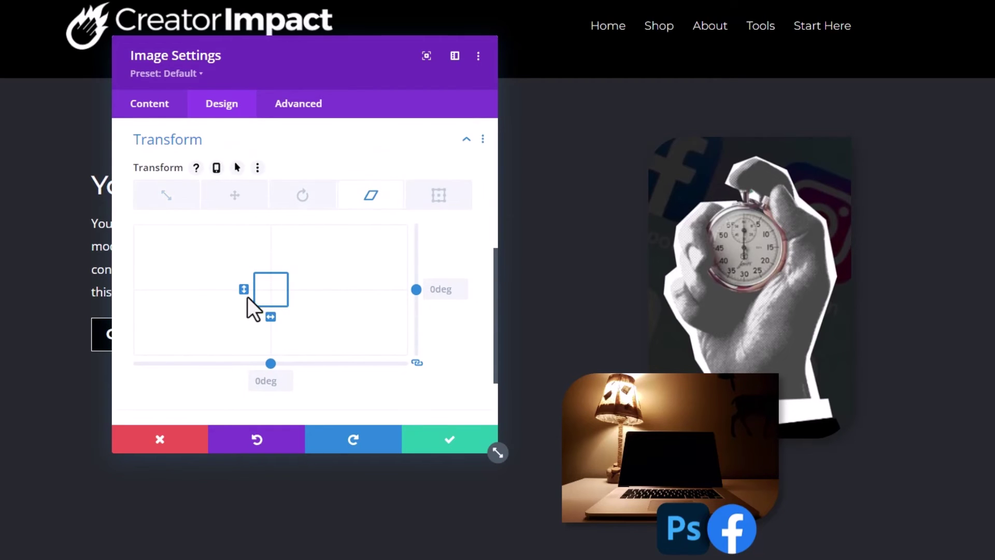
drag(242, 289, 244, 288)
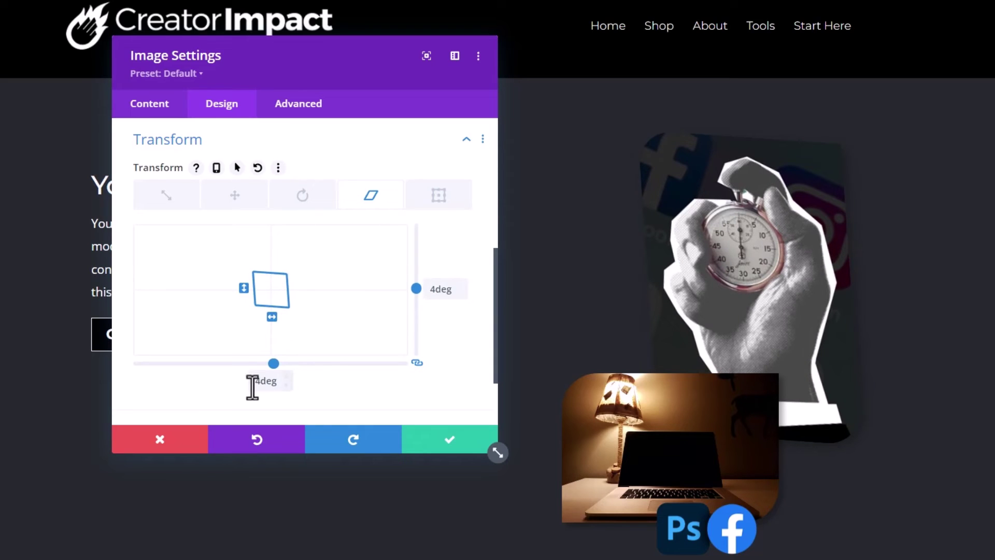
drag(271, 364, 271, 363)
drag(421, 290, 415, 291)
click(440, 290)
text(0)
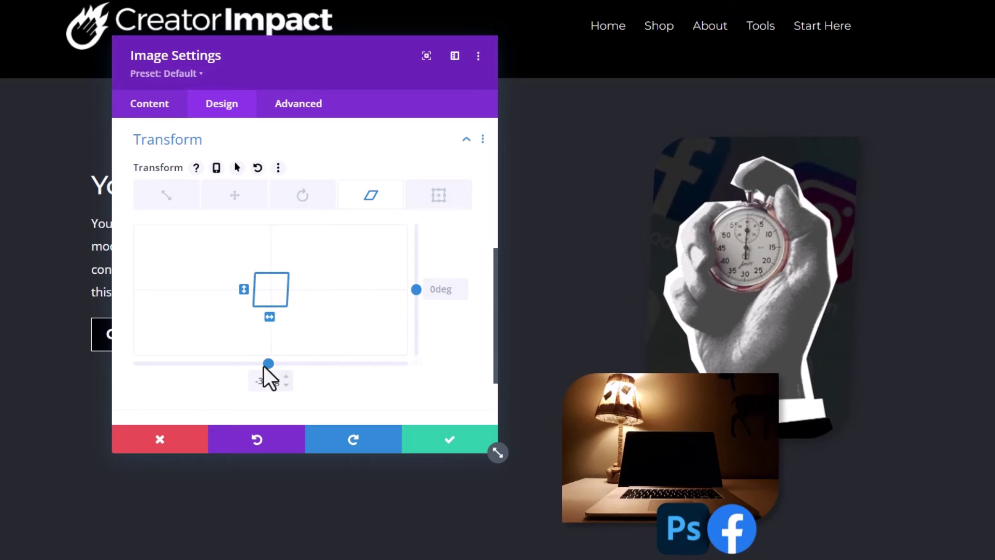
mouse_move(264, 364)
mouse_down()
mouse_move(249, 365)
mouse_move(290, 371)
mouse_move(266, 372)
mouse_up()
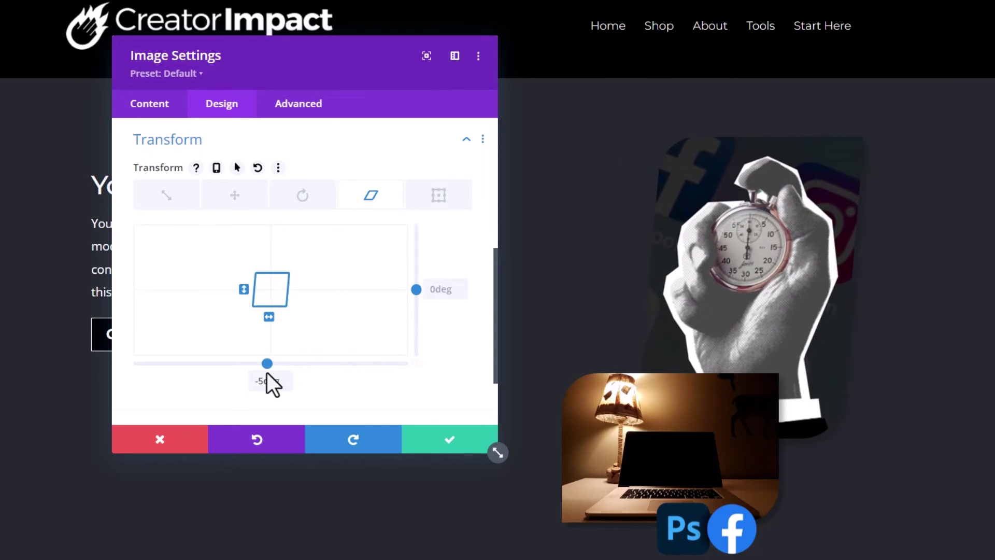
click(455, 444)
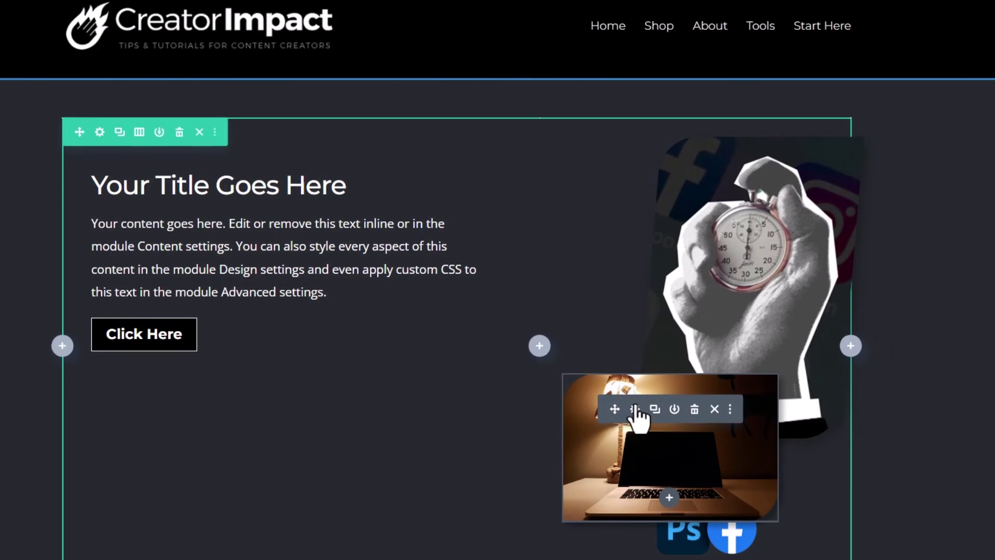
Step: Set the laptop image's horizontal skew to about 7deg and keep the change
click(635, 409)
click(222, 104)
scroll(231, 340, down, 3)
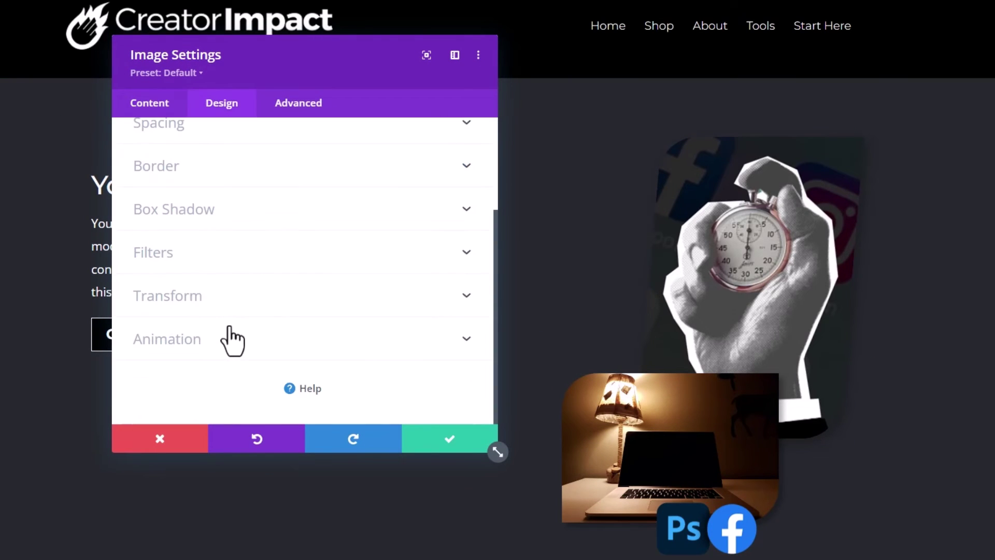
click(228, 303)
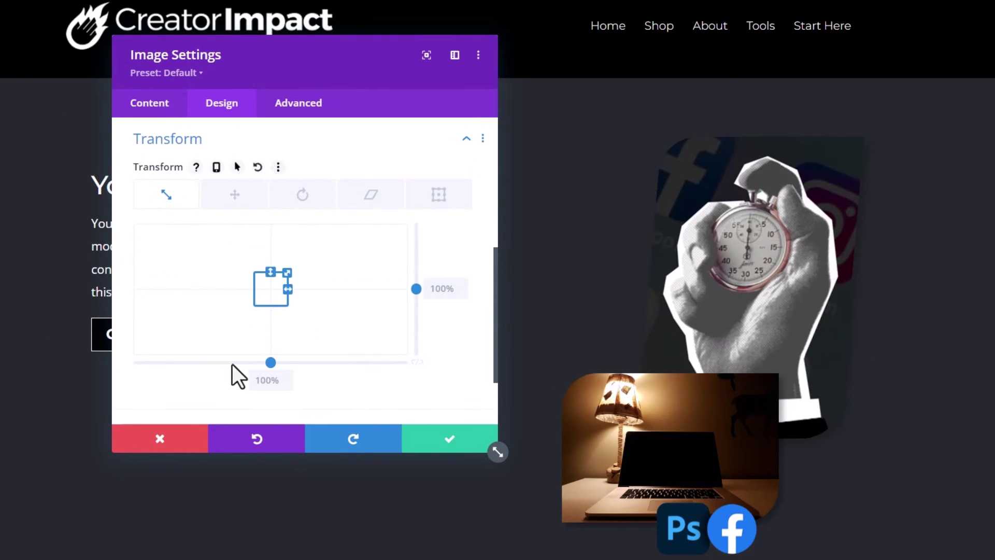
click(371, 194)
drag(268, 364, 276, 367)
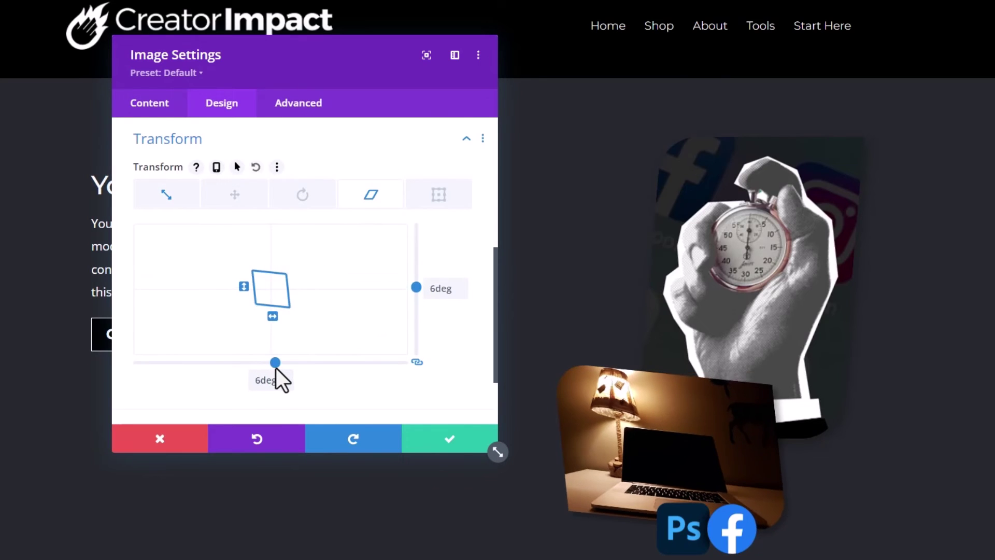
click(417, 362)
click(436, 287)
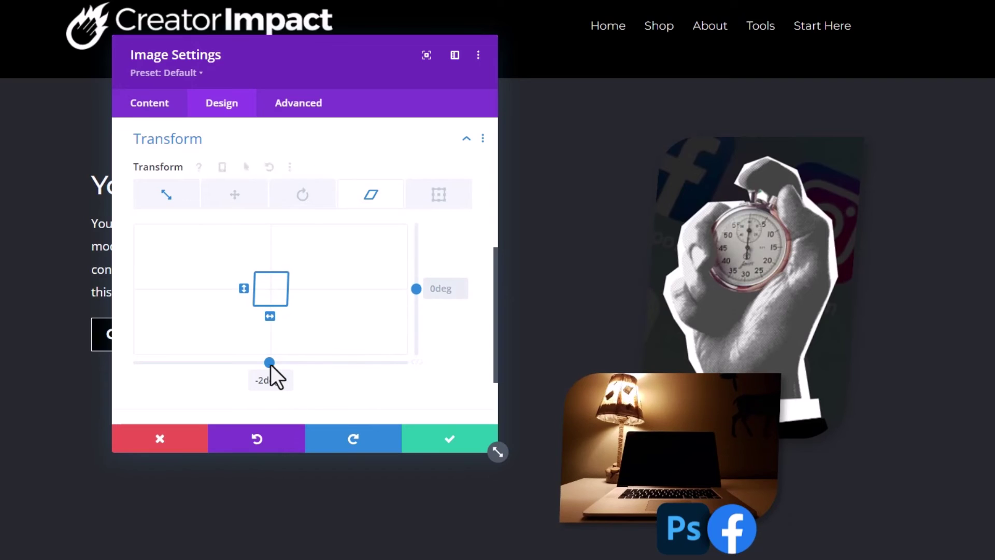
drag(269, 365, 276, 368)
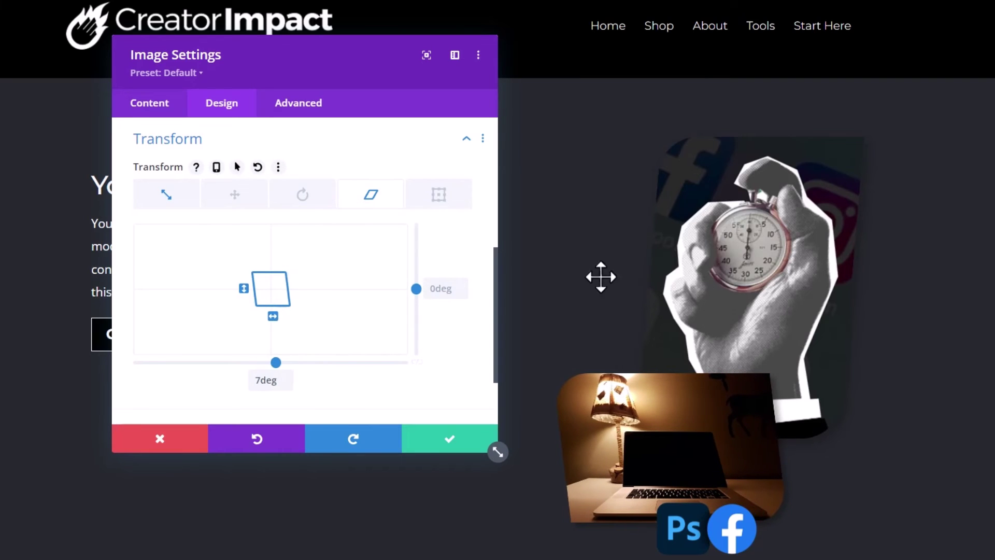
click(459, 440)
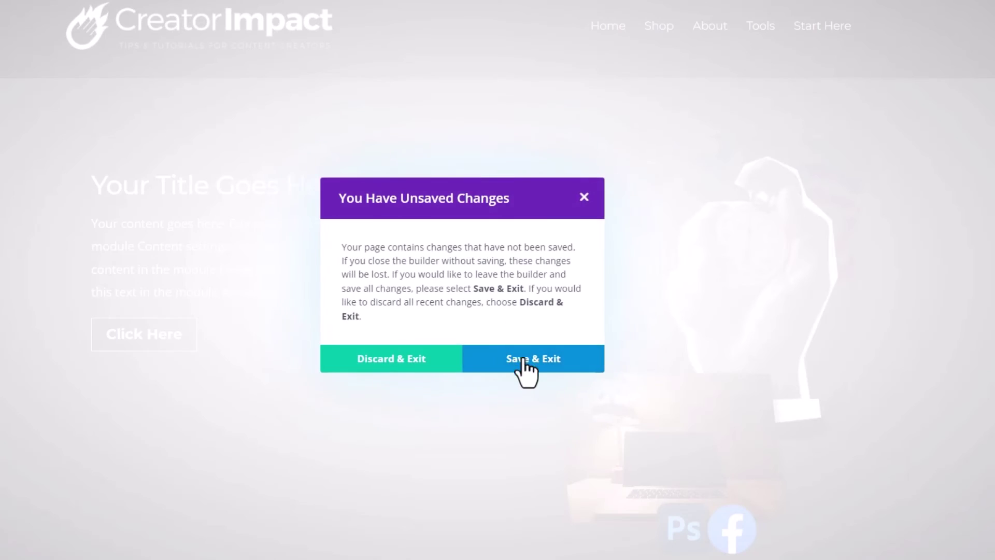
Step: Choose Save & Exit in the unsaved-changes prompt
click(524, 363)
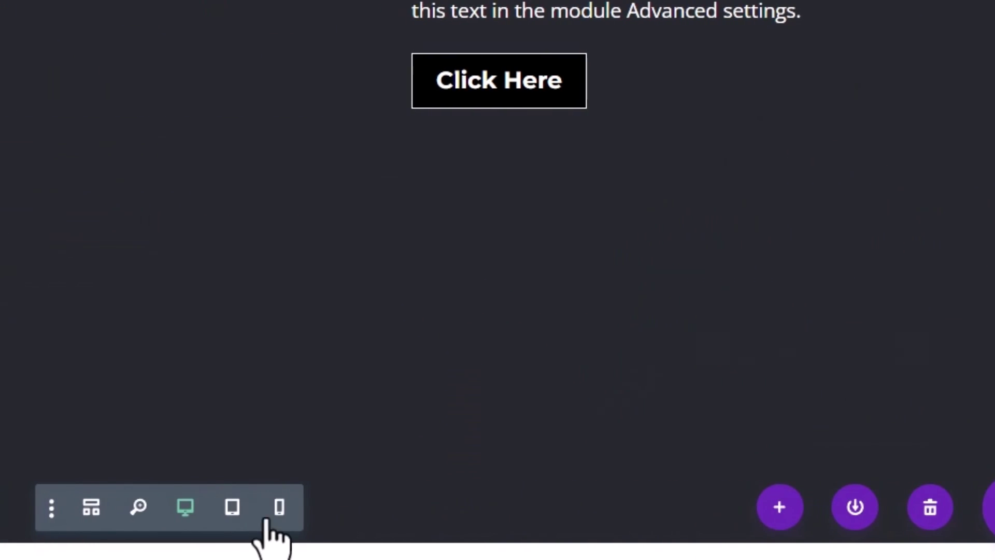
Step: Switch to the 768px Tablet View and scroll to the overlapping images
click(232, 510)
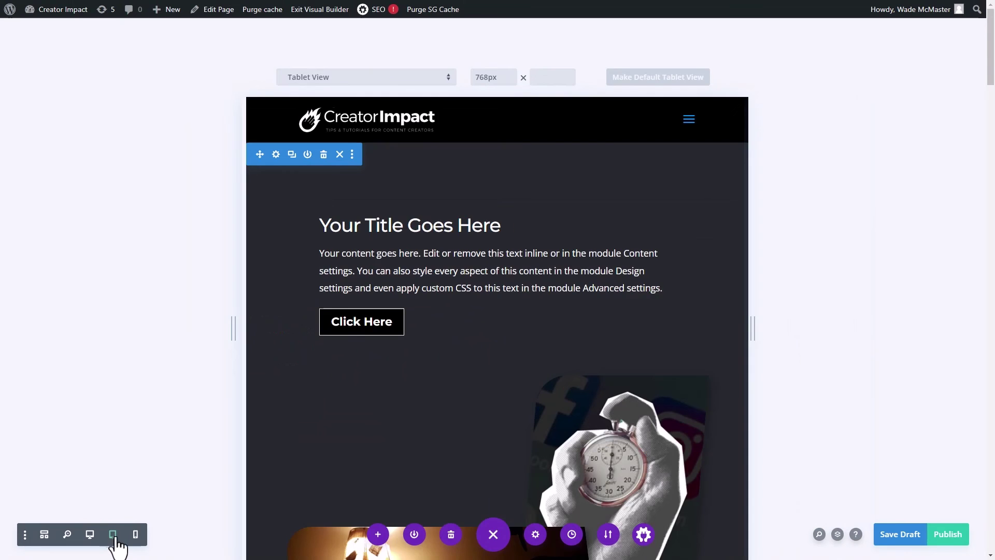
scroll(461, 311, down, 6)
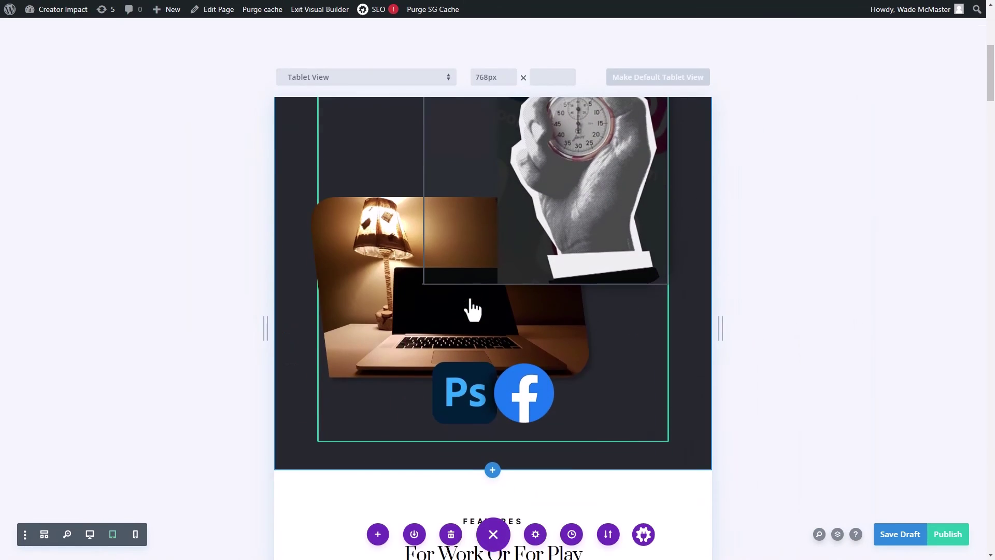
scroll(711, 381, up, 3)
scroll(713, 331, up, 1)
scroll(716, 334, down, 3)
scroll(721, 400, up, 1)
scroll(720, 399, up, 3)
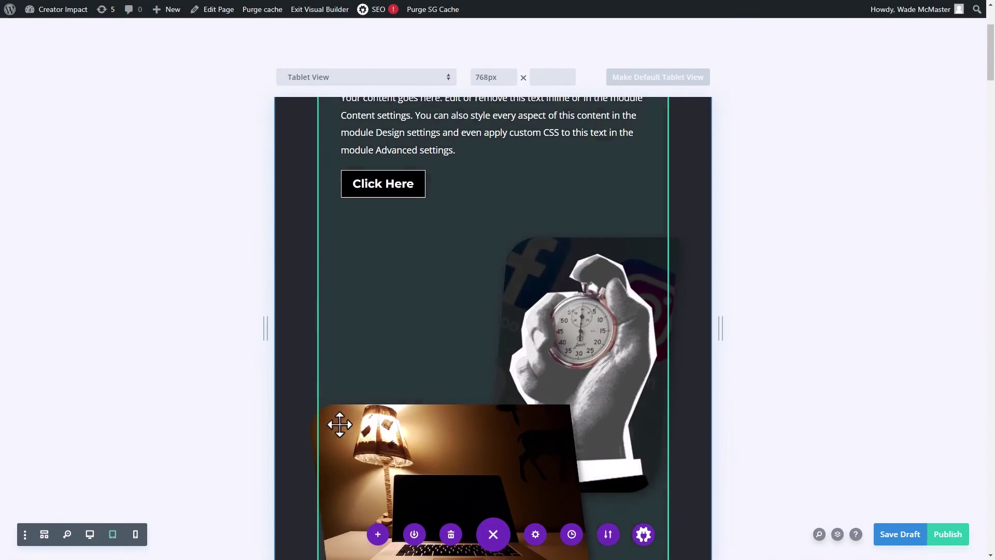
scroll(454, 292, down, 2)
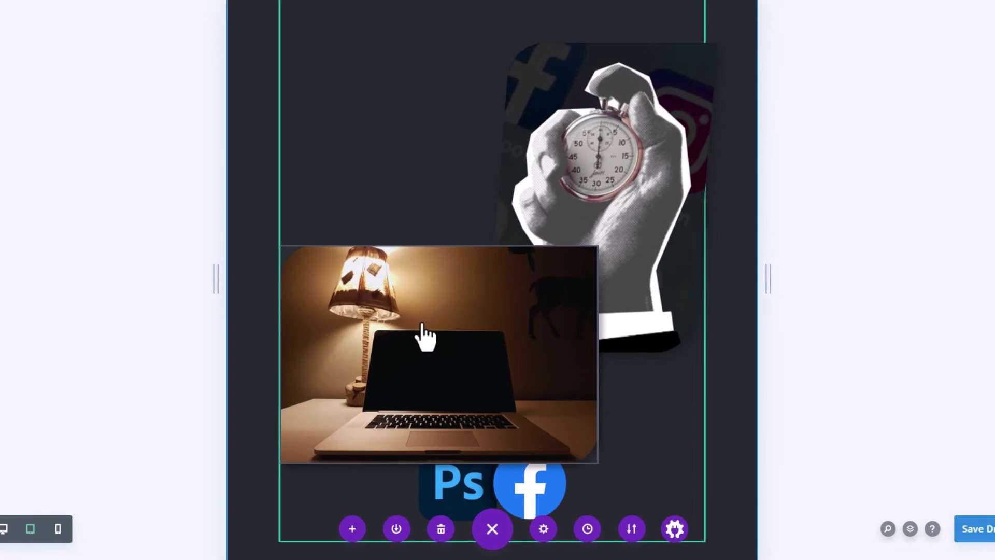
Step: Give the laptop image a tablet-only max width, typing 40% and then changing it to 60%
click(407, 295)
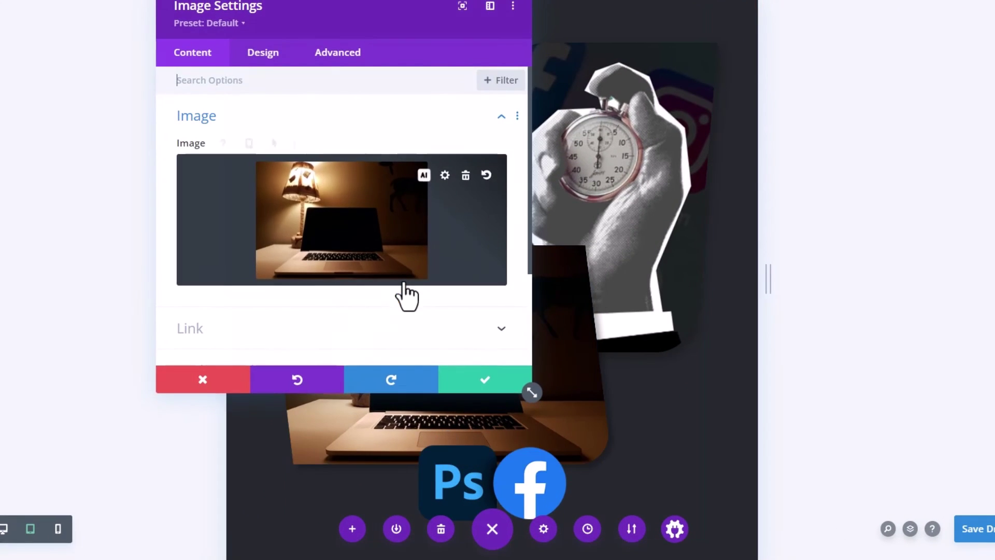
click(262, 58)
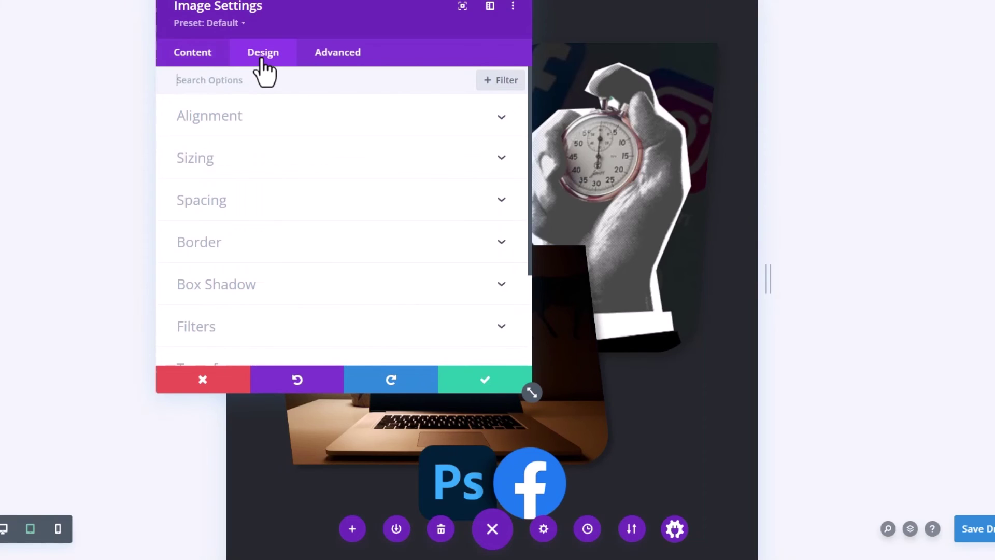
click(221, 159)
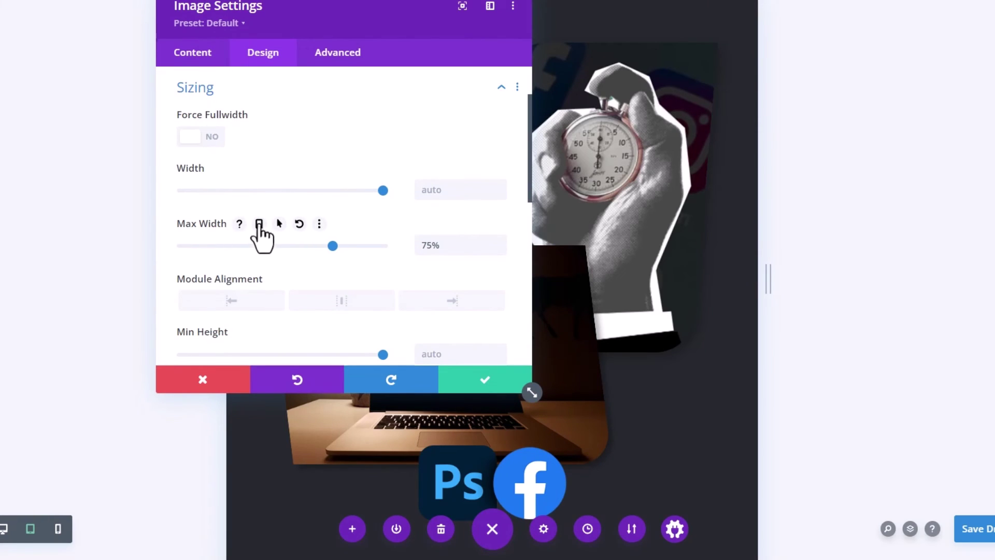
click(259, 224)
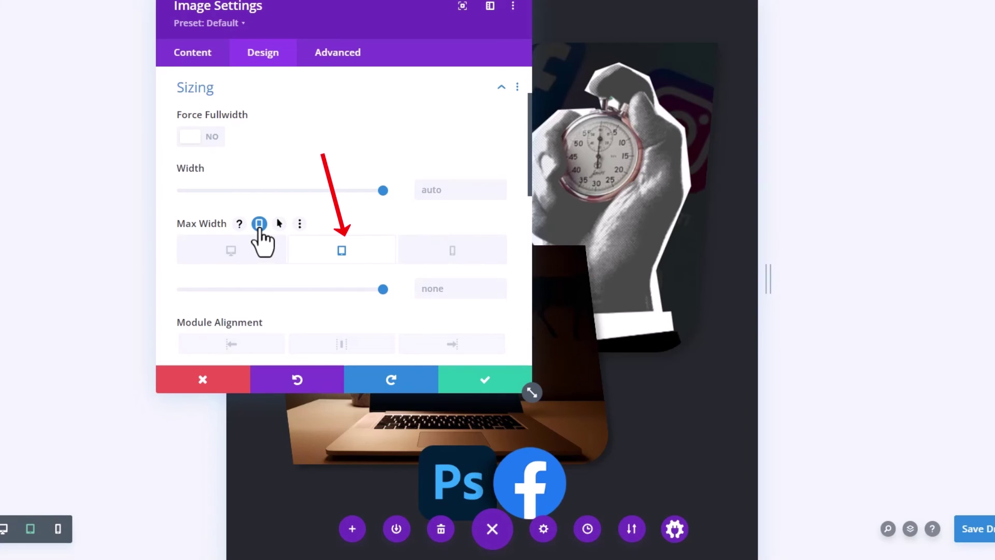
click(452, 289)
text(40%)
drag(378, 16, 142, 63)
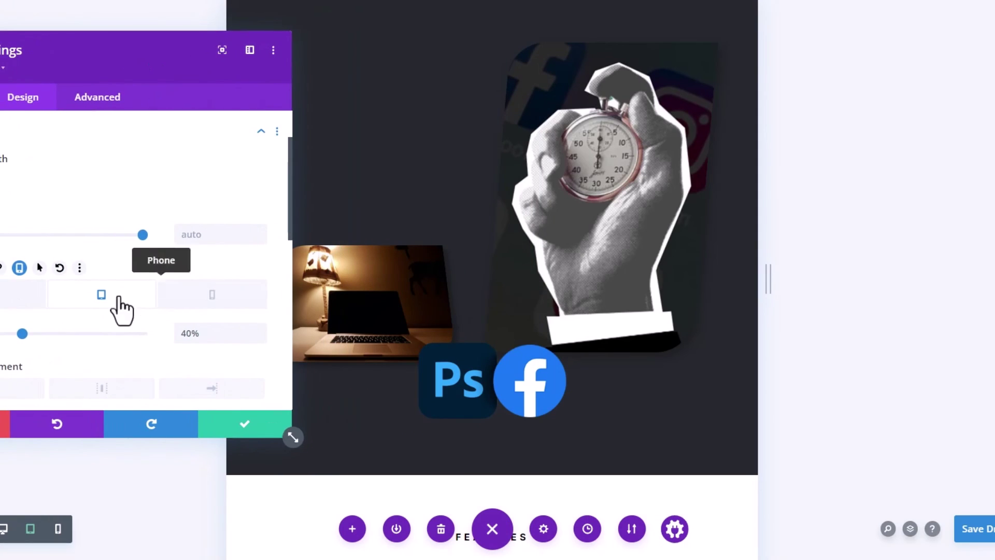
drag(187, 333, 163, 335)
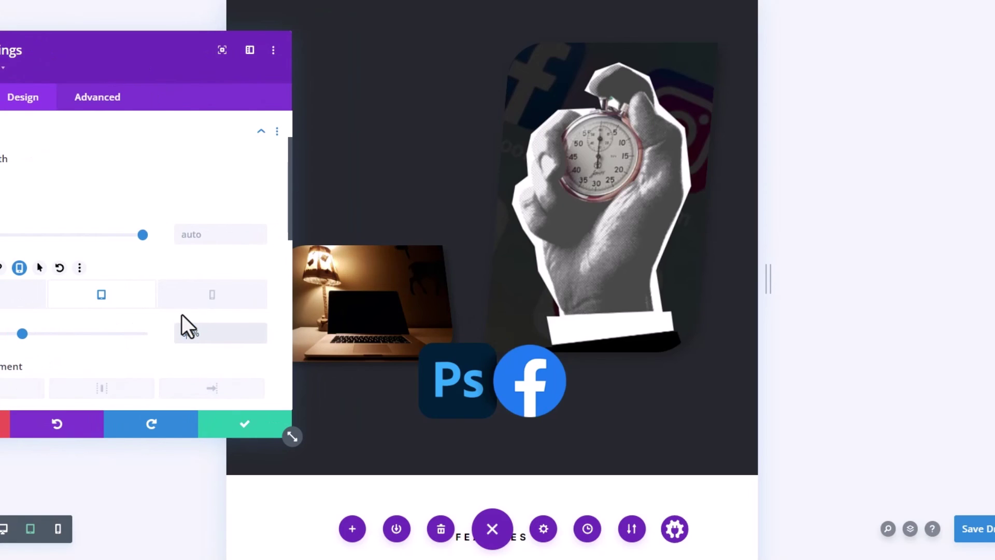
text(6)
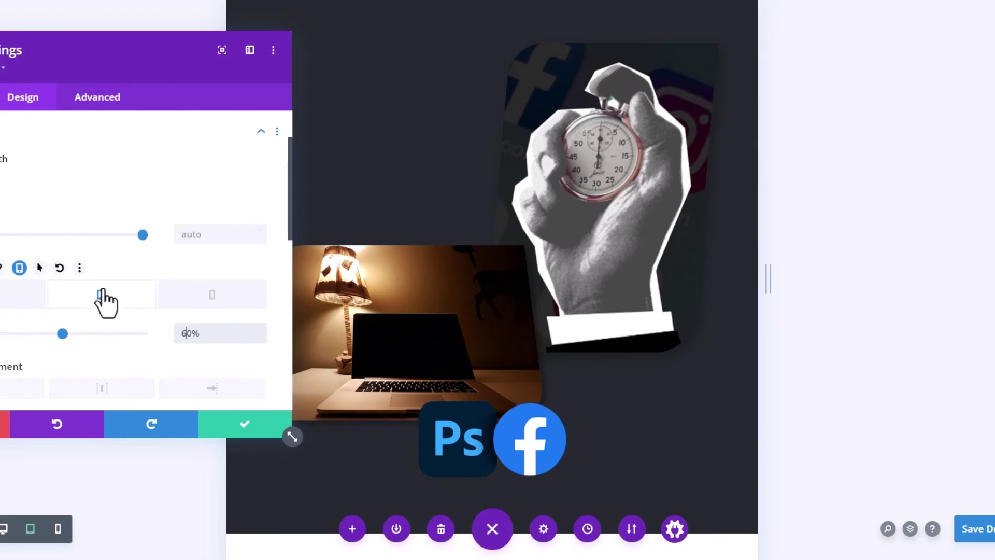
Step: Lower the laptop image's tablet max width to 56%
click(259, 337)
click(260, 337)
click(260, 337)
click(260, 337)
scroll(79, 341, down, 4)
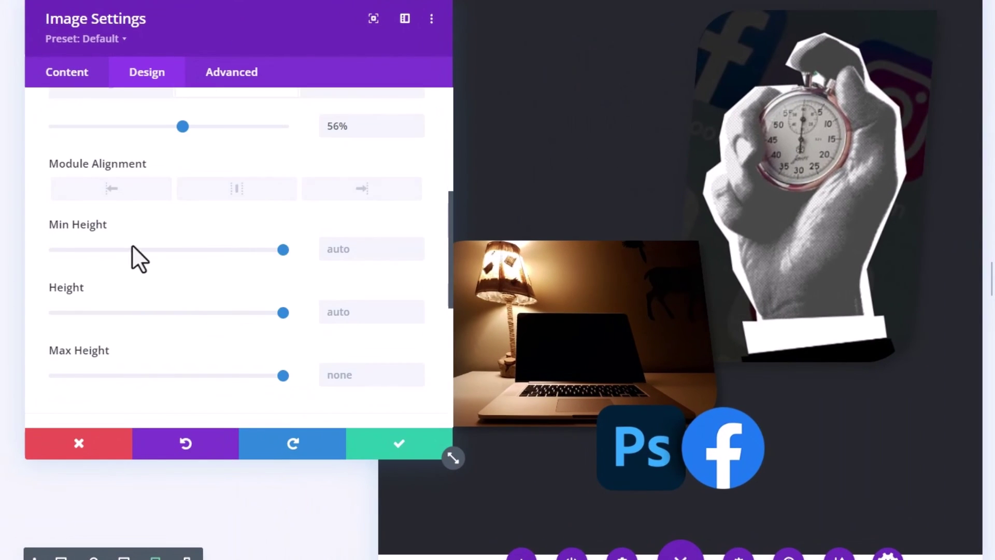
scroll(145, 269, up, 6)
scroll(139, 256, down, 4)
scroll(143, 269, down, 6)
Step: Set the laptop image's tablet top margin to -50% and save the image settings
click(116, 151)
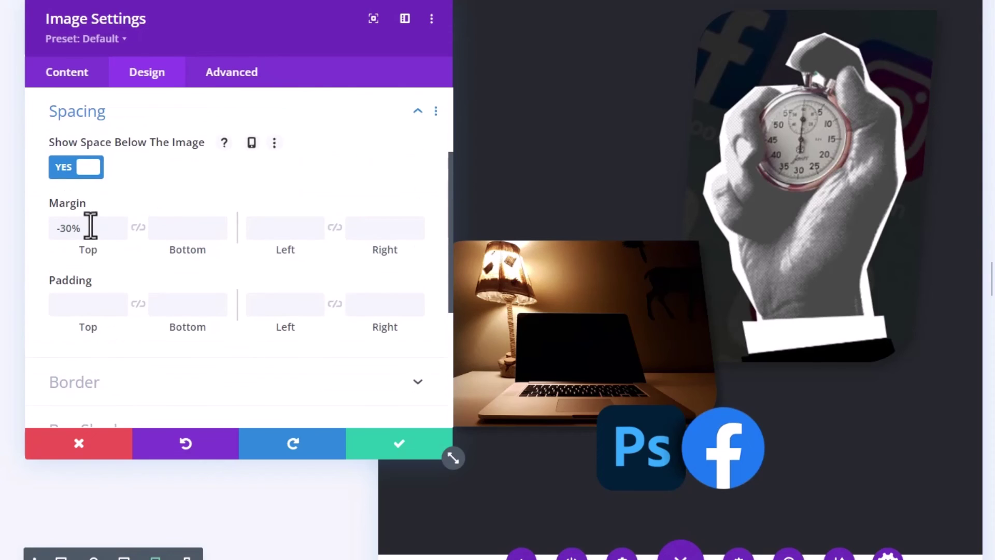
click(70, 228)
key(BackSpace)
text(5)
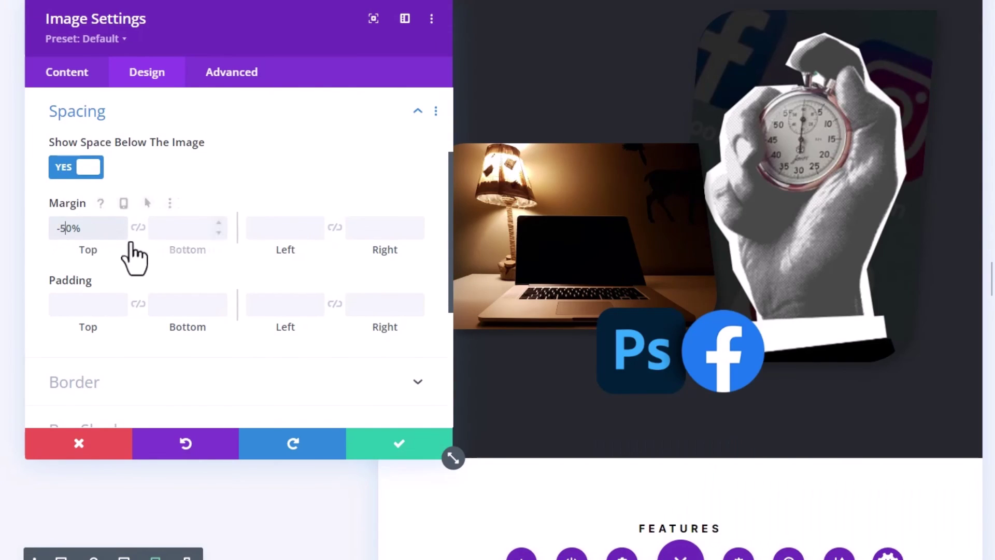
click(119, 223)
click(116, 237)
click(117, 236)
click(116, 236)
click(116, 237)
click(116, 236)
click(116, 236)
click(117, 237)
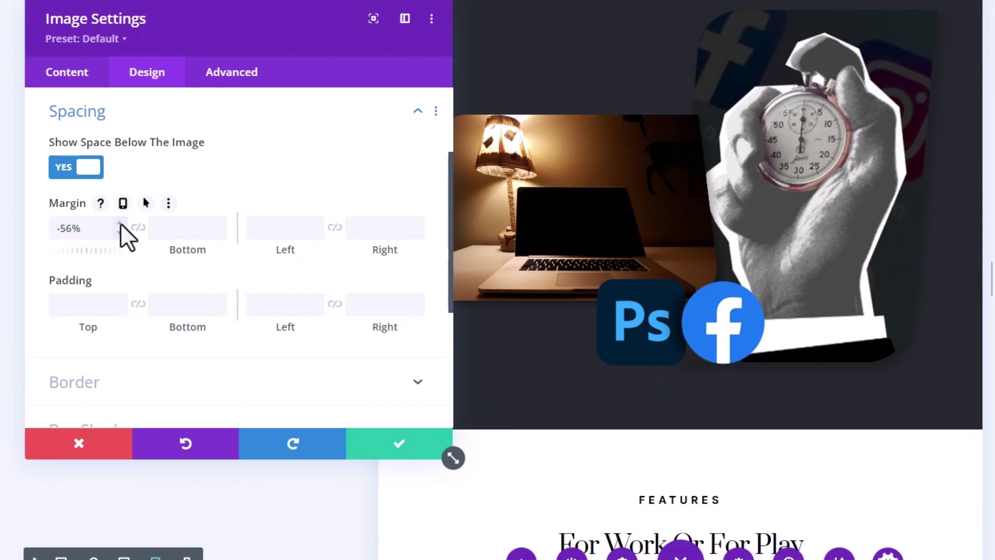
click(120, 223)
click(119, 223)
click(120, 223)
click(120, 223)
click(120, 223)
click(119, 223)
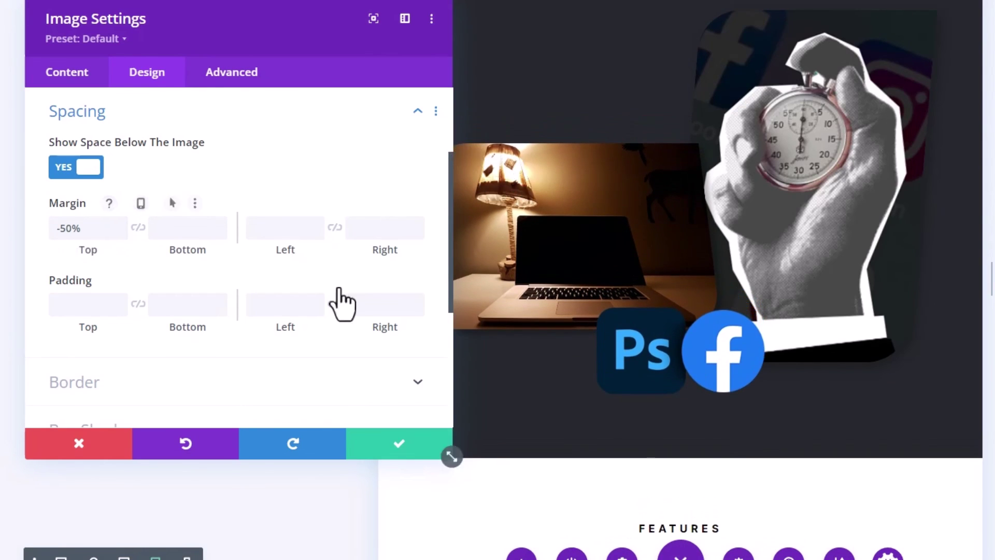
click(404, 451)
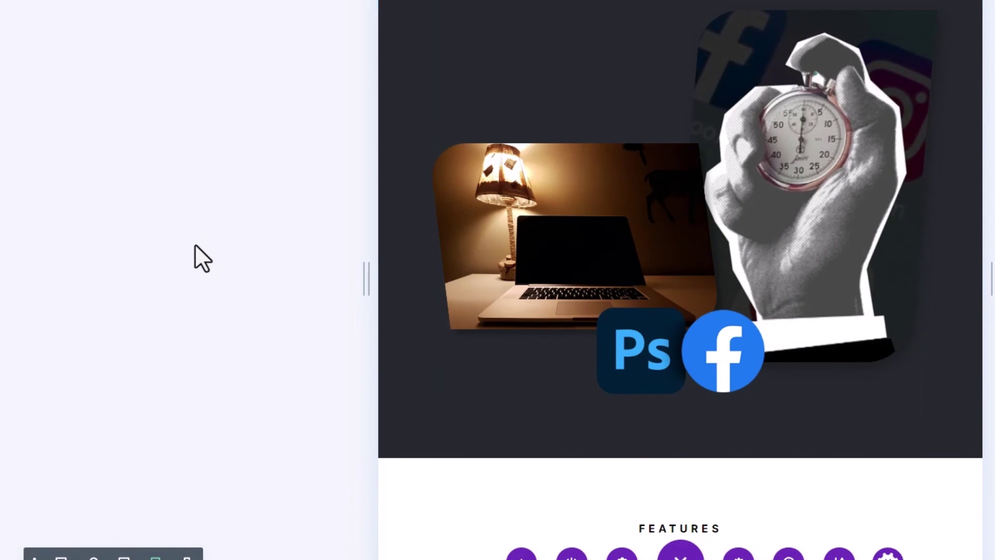
Step: Switch to the phone-width preview to view the overlapping hero images
click(187, 557)
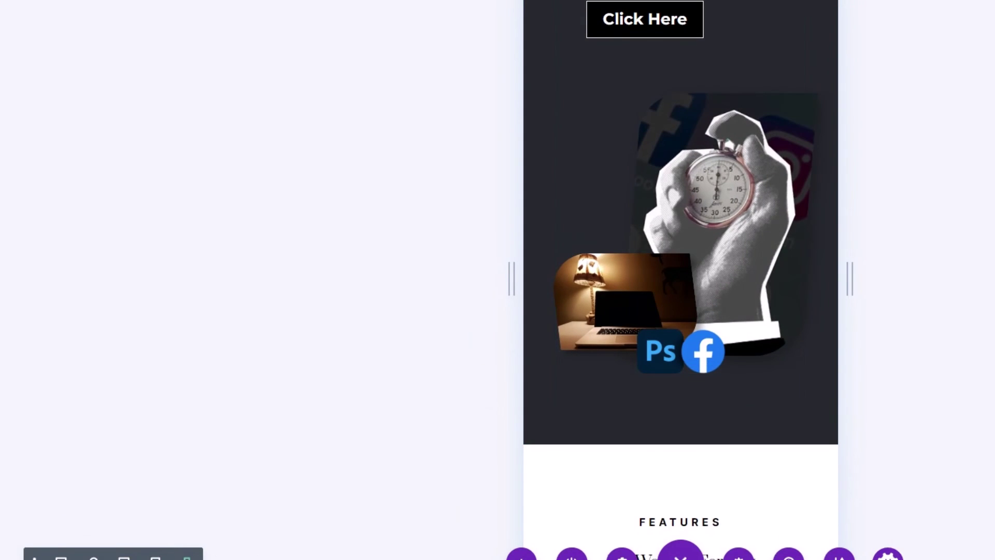